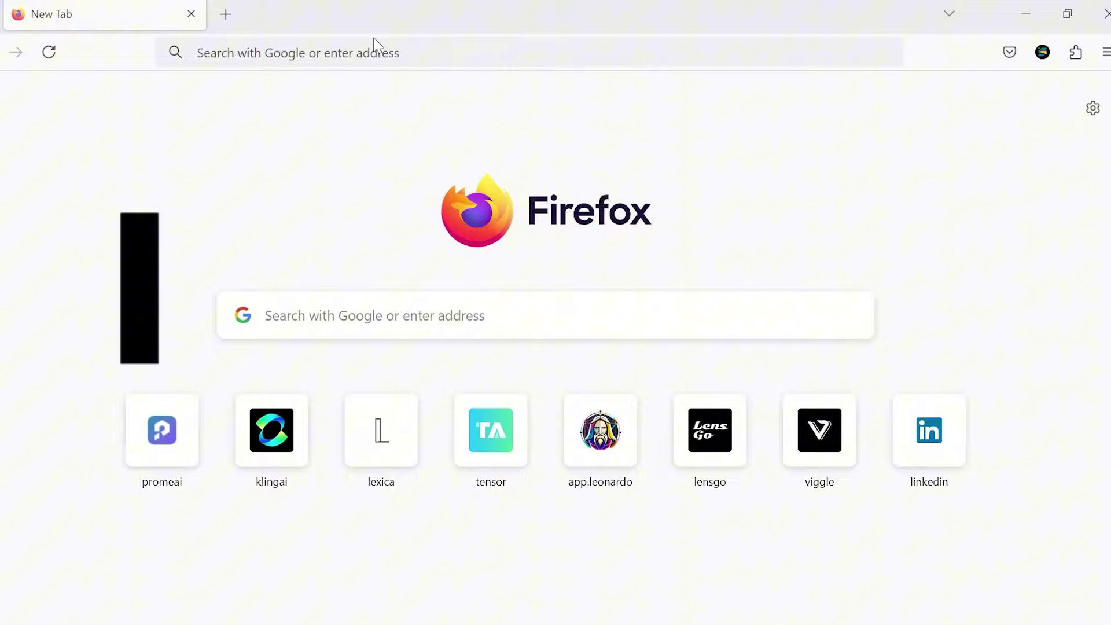
{"action": "type", "text": "aiarty+image+enhancer"}
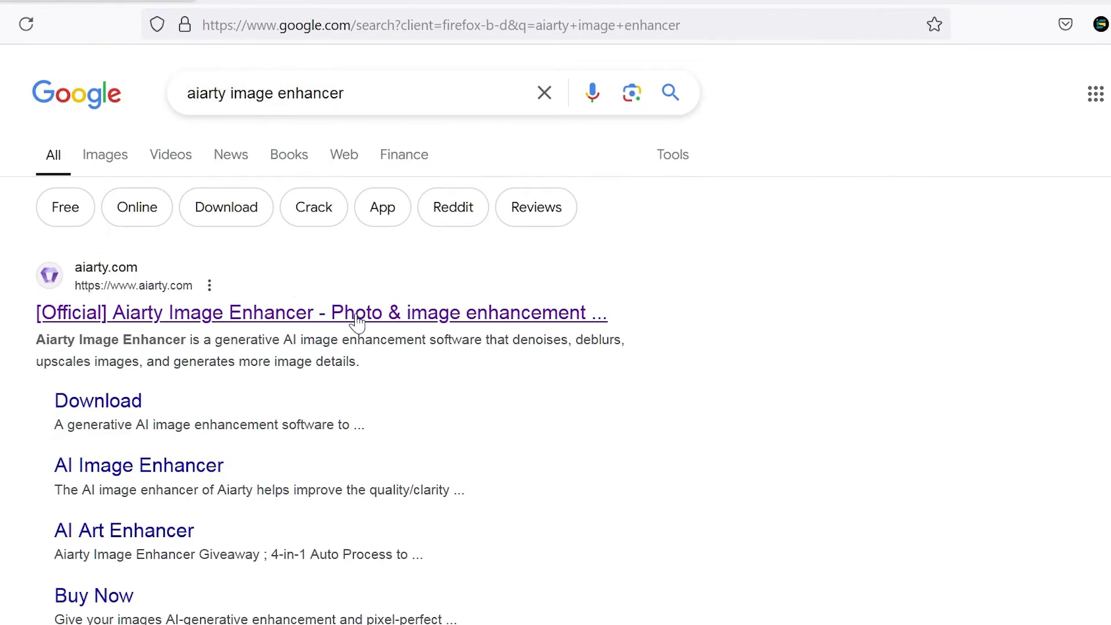
Open the official aiarty.com site and cancel the installer download in Firefox
{"action": "left_click", "coordinate": [357, 322]}
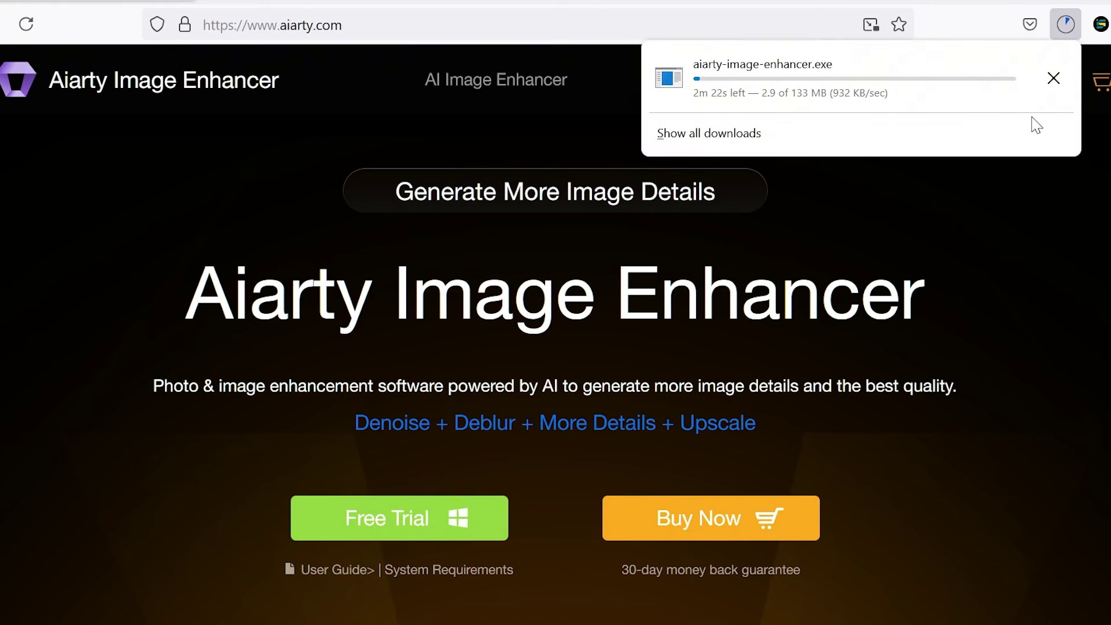
{"action": "left_click", "coordinate": [1055, 78]}
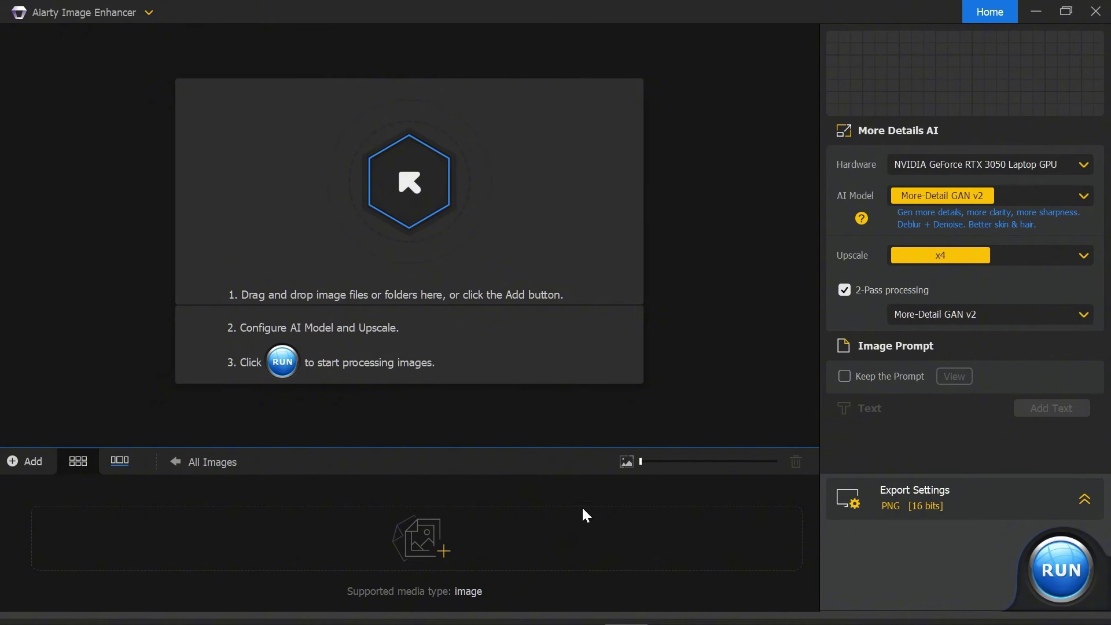
Add the two-women field photo through the Add Images option
{"action": "left_click", "coordinate": [35, 464]}
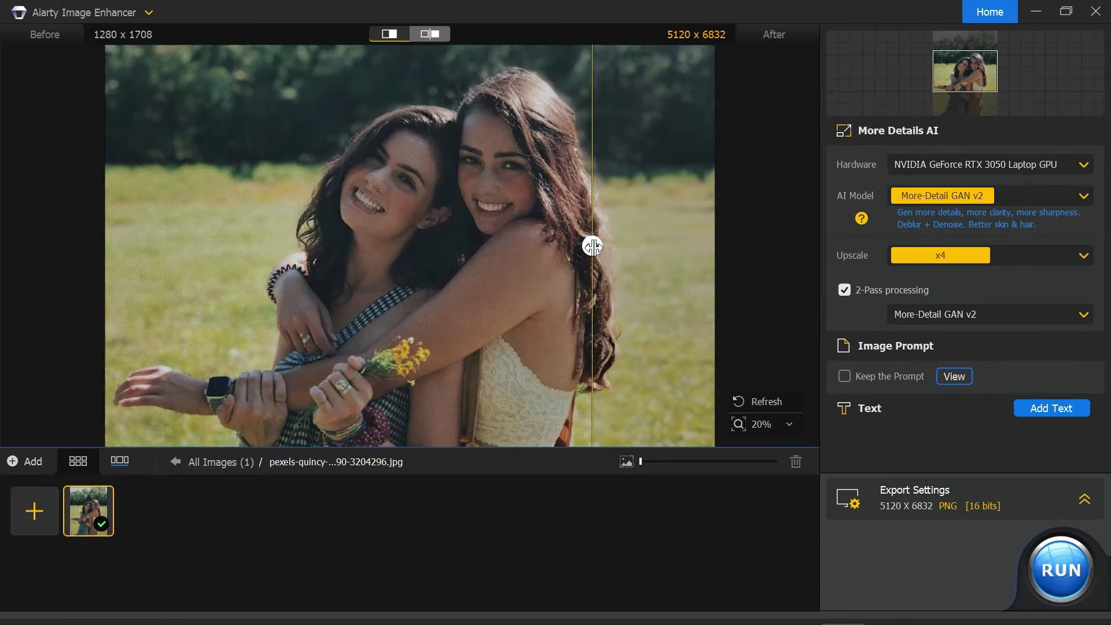
{"action": "mouse_move", "coordinate": [592, 246]}
{"action": "left_mouse_down"}
{"action": "mouse_move", "coordinate": [253, 249]}
{"action": "mouse_move", "coordinate": [520, 273]}
{"action": "mouse_move", "coordinate": [550, 249]}
{"action": "mouse_move", "coordinate": [521, 252]}
{"action": "left_mouse_up"}
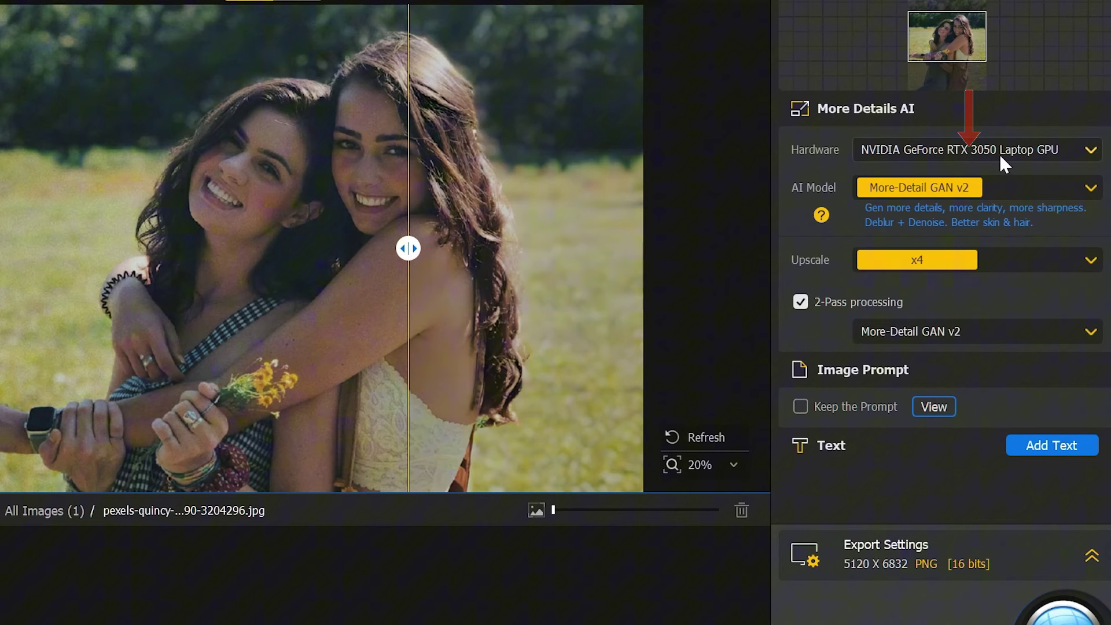
{"action": "left_click", "coordinate": [986, 150]}
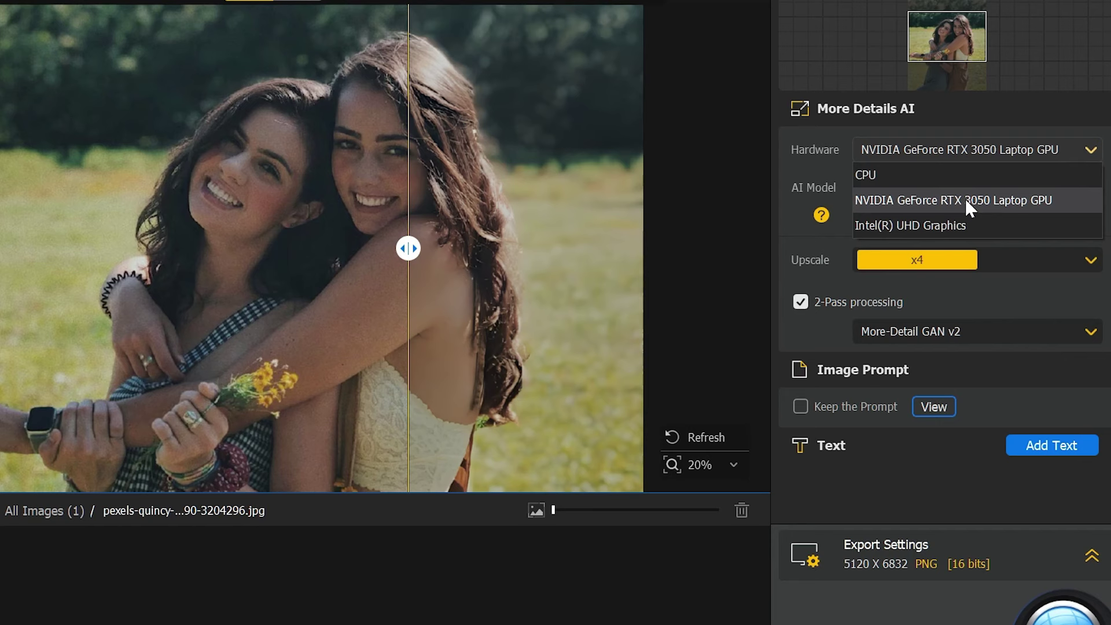
{"action": "left_click", "coordinate": [965, 200]}
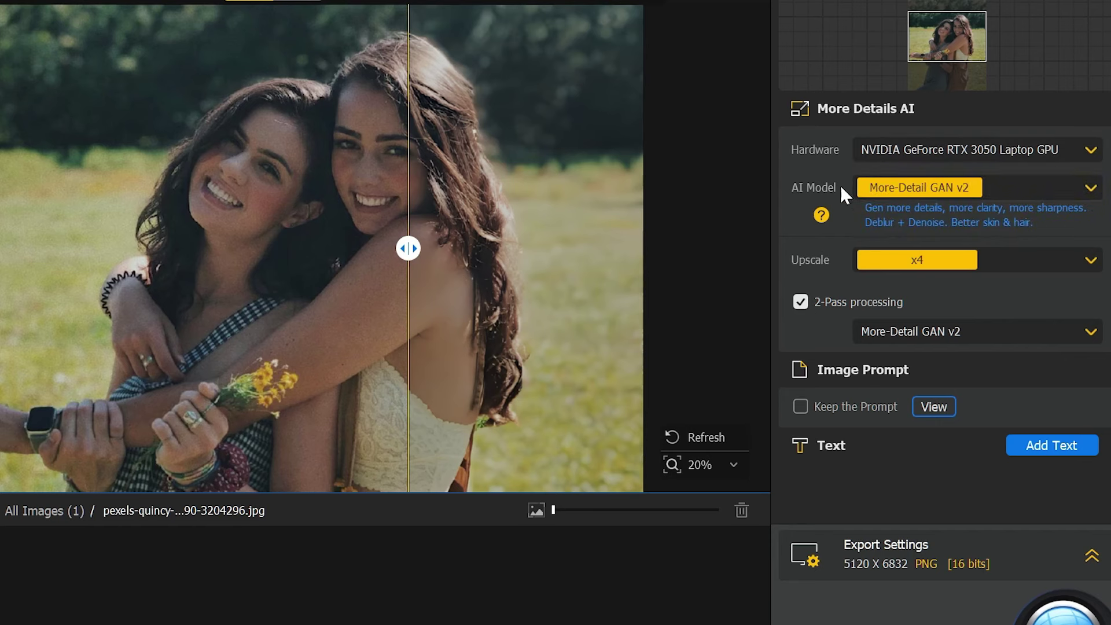
{"action": "left_click", "coordinate": [1065, 192]}
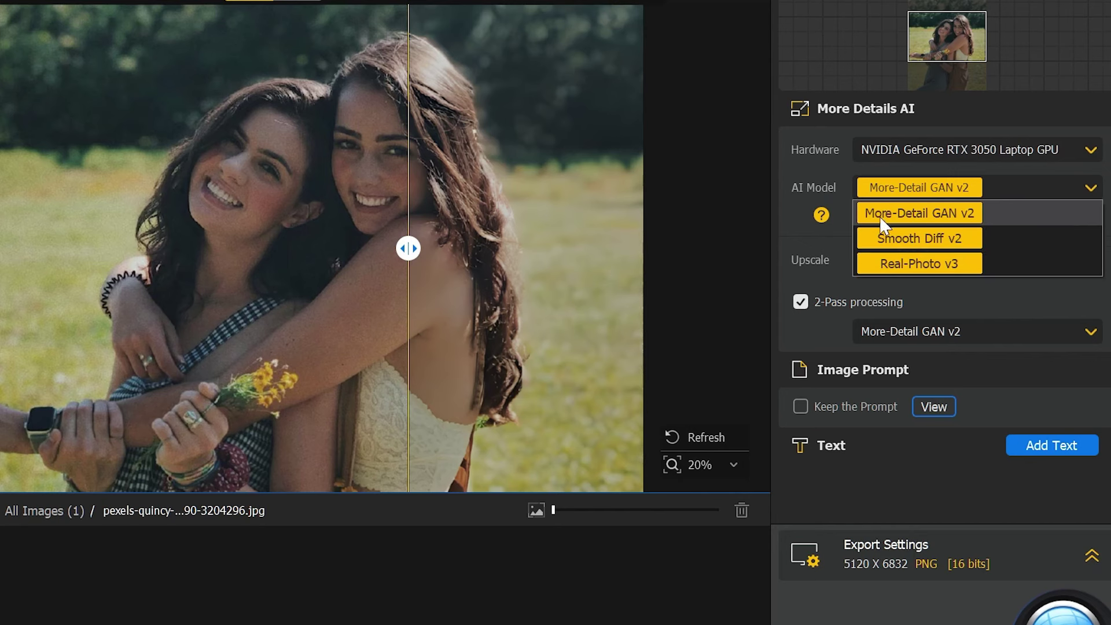
Keep More-Detail GAN v2 at x4 and inspect the zoomed skin detail
{"action": "left_click", "coordinate": [978, 226]}
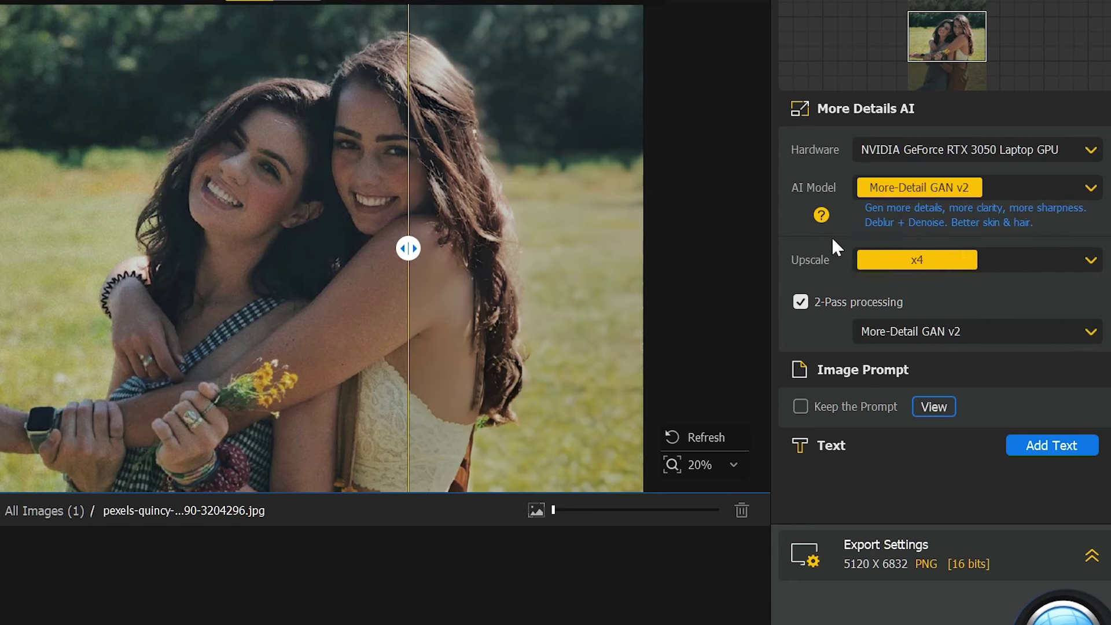
{"action": "left_click", "coordinate": [962, 263]}
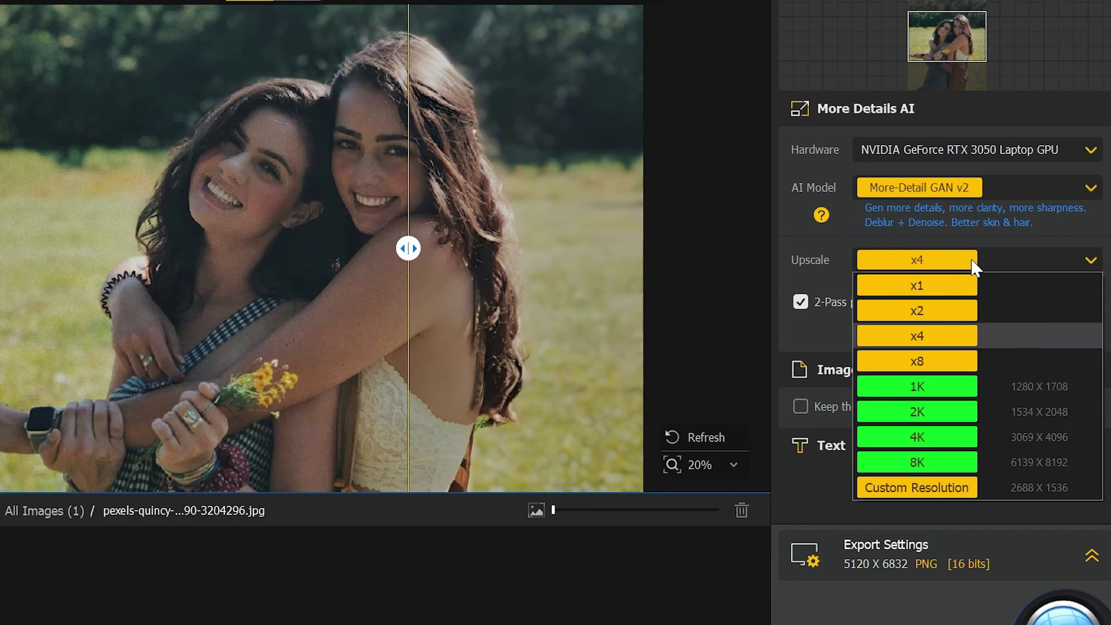
{"action": "left_click", "coordinate": [834, 249]}
{"action": "scroll", "coordinate": [298, 198], "scroll_direction": "up", "scroll_amount": 5}
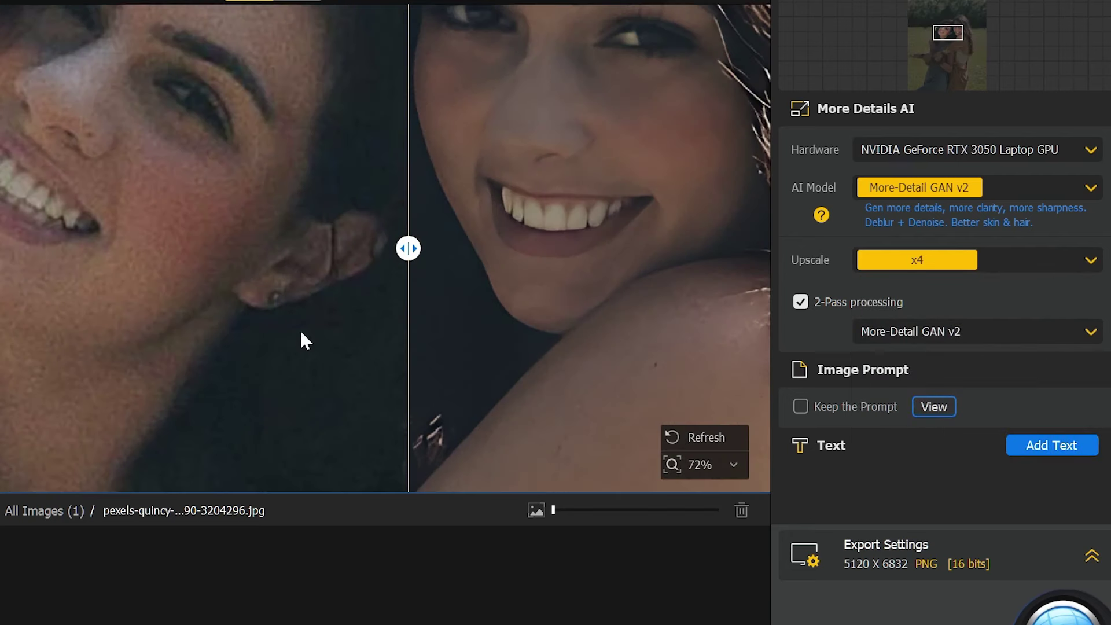
{"action": "scroll", "coordinate": [300, 340], "scroll_direction": "down", "scroll_amount": 2}
{"action": "scroll", "coordinate": [206, 251], "scroll_direction": "down", "scroll_amount": 2}
{"action": "scroll", "coordinate": [186, 267], "scroll_direction": "up", "scroll_amount": 2}
{"action": "scroll", "coordinate": [160, 297], "scroll_direction": "up", "scroll_amount": 1}
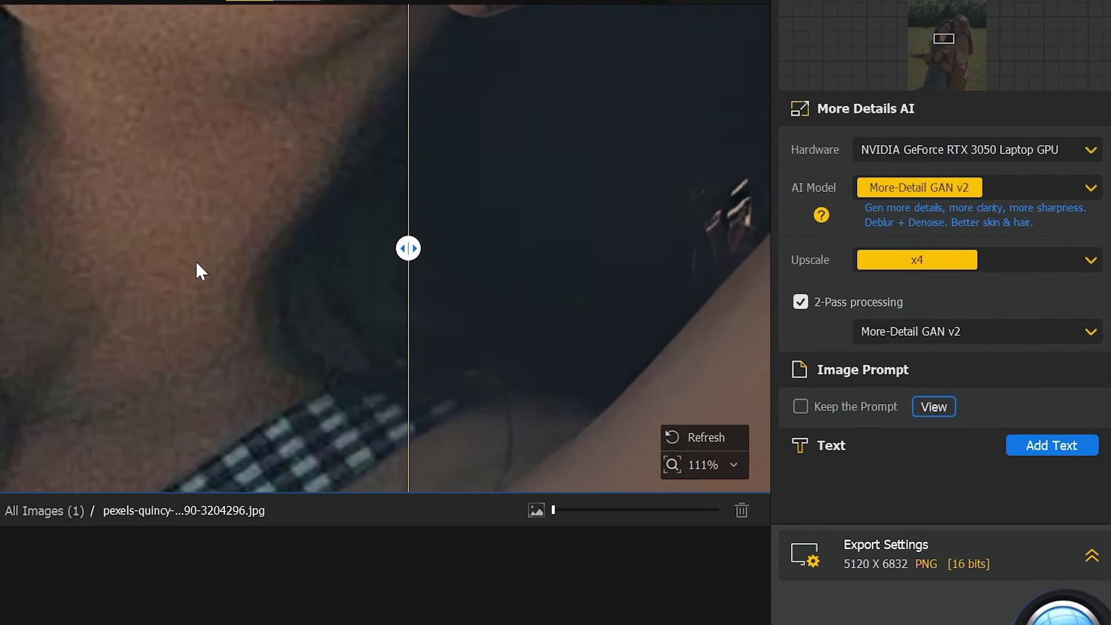
{"action": "left_click_drag", "start_coordinate": [267, 264], "coordinate": [206, 300]}
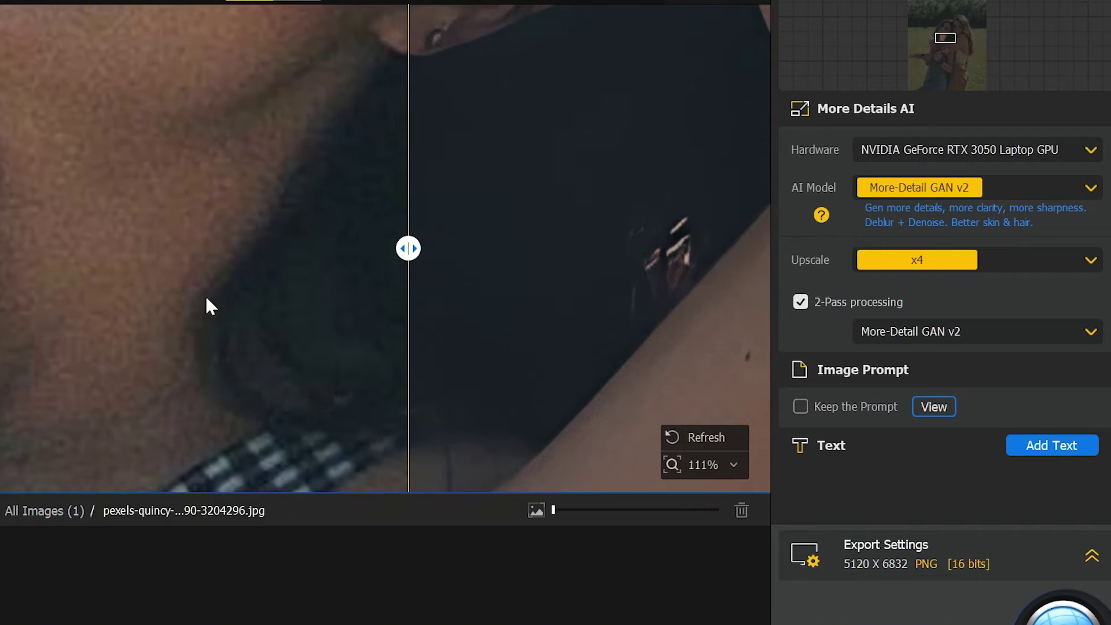
Set upscale to x2 with More-Detail GAN v2 as the second-pass model
{"action": "left_click", "coordinate": [918, 266]}
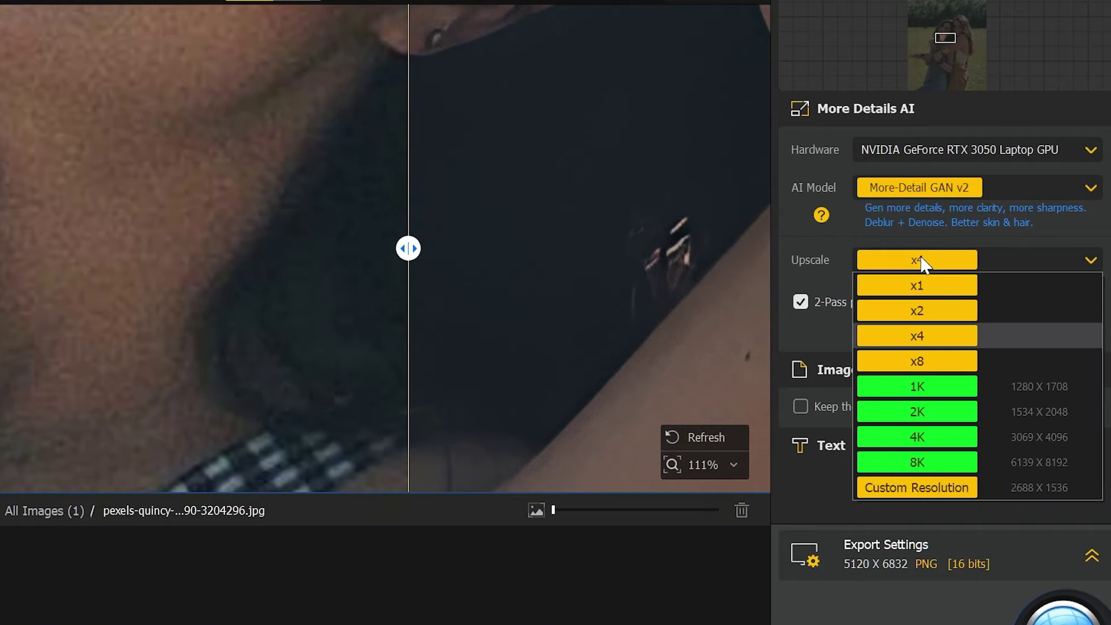
{"action": "left_click", "coordinate": [917, 311]}
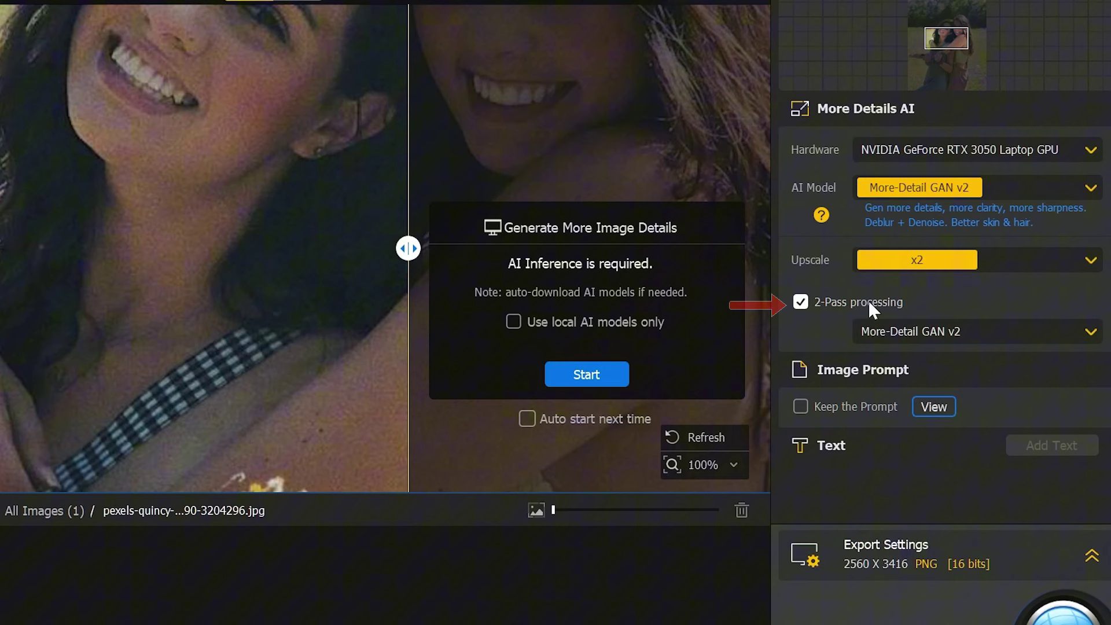
{"action": "left_click", "coordinate": [897, 332]}
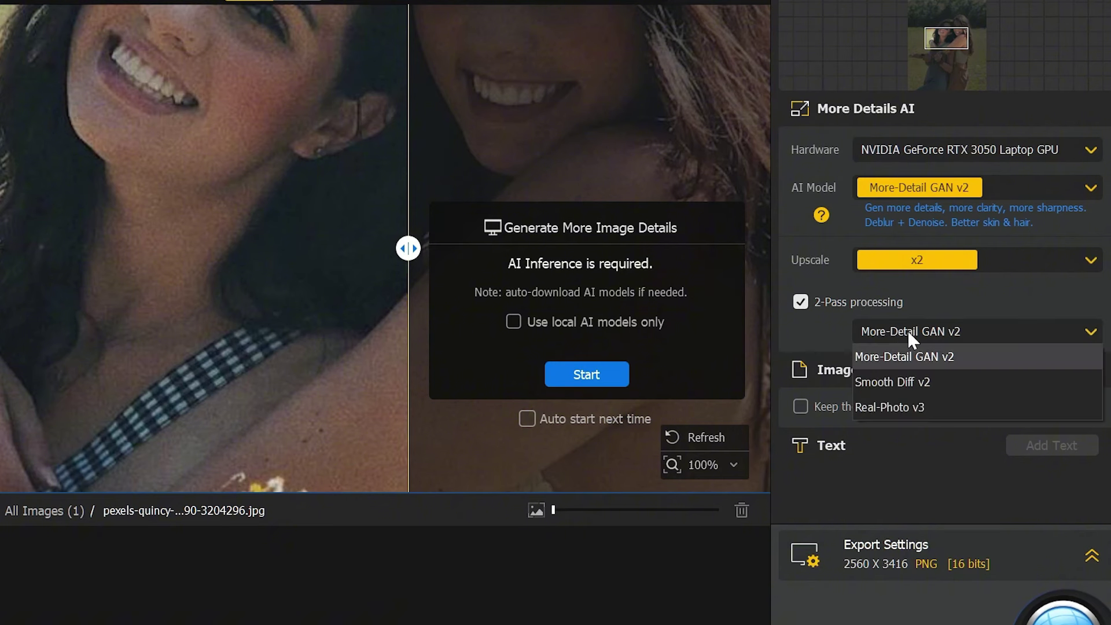
{"action": "left_click", "coordinate": [918, 356]}
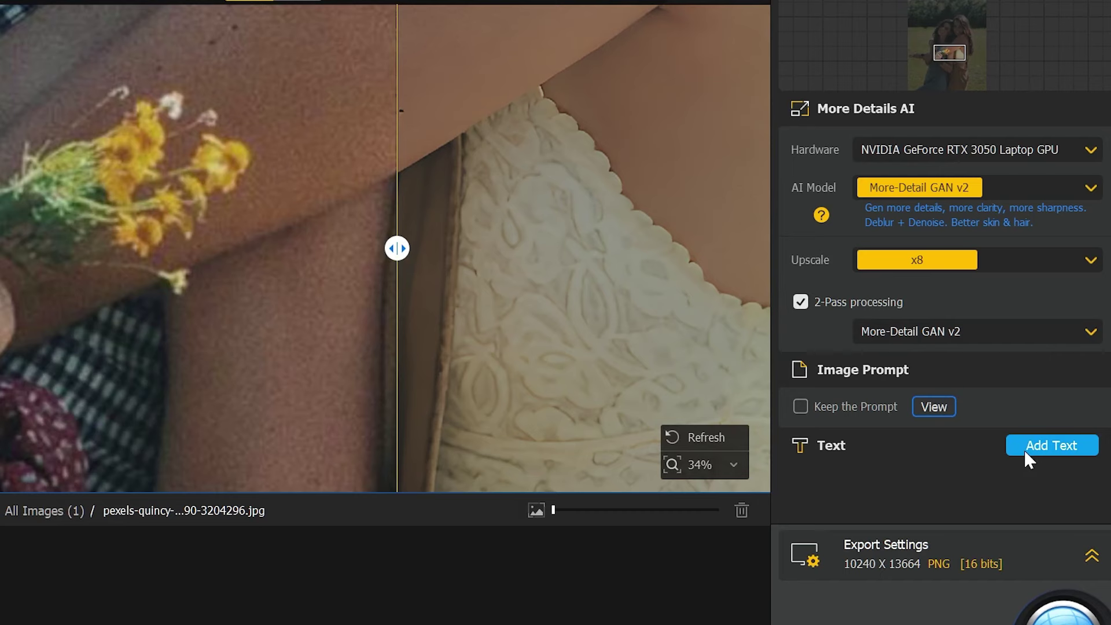
Add a text overlay and run the enhancement on the preview
{"action": "left_click", "coordinate": [1024, 449]}
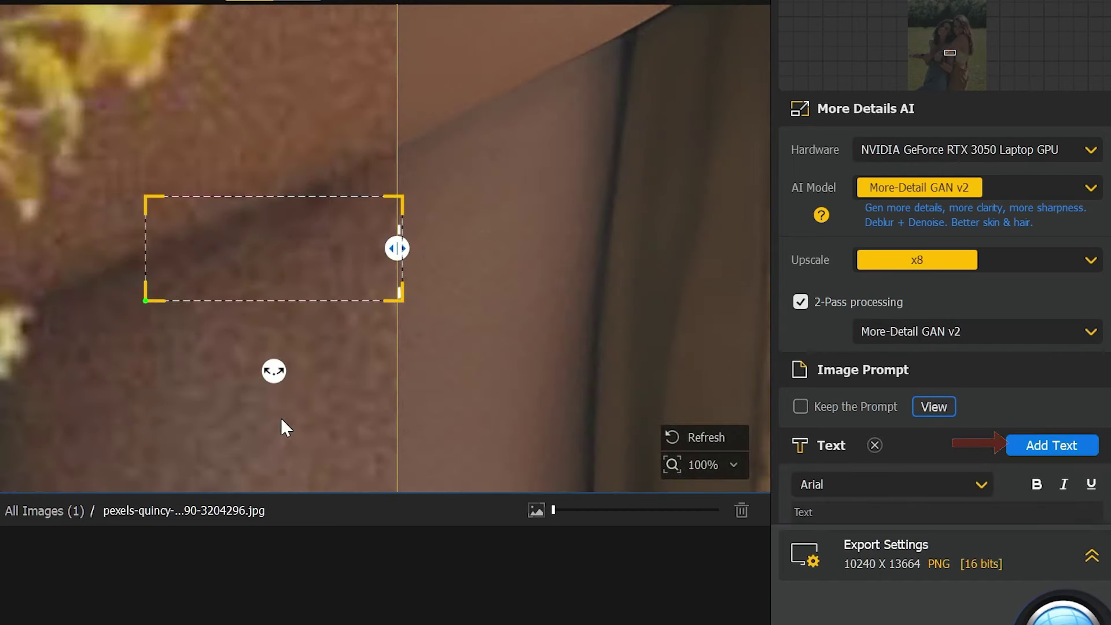
{"action": "left_click_drag", "start_coordinate": [395, 250], "coordinate": [2, 249]}
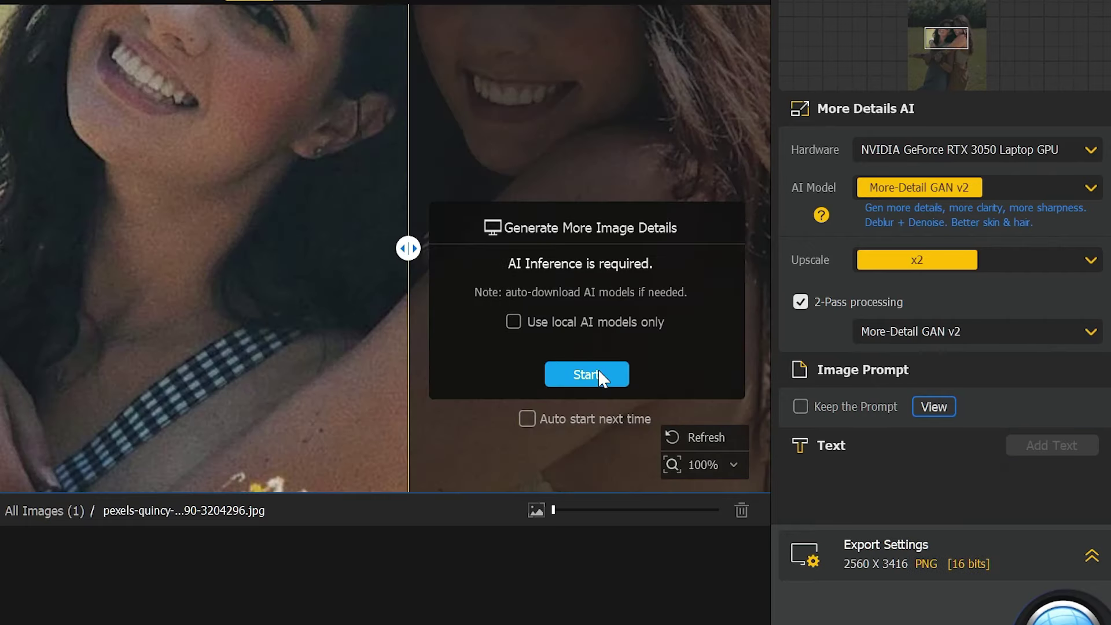
{"action": "left_click", "coordinate": [599, 376]}
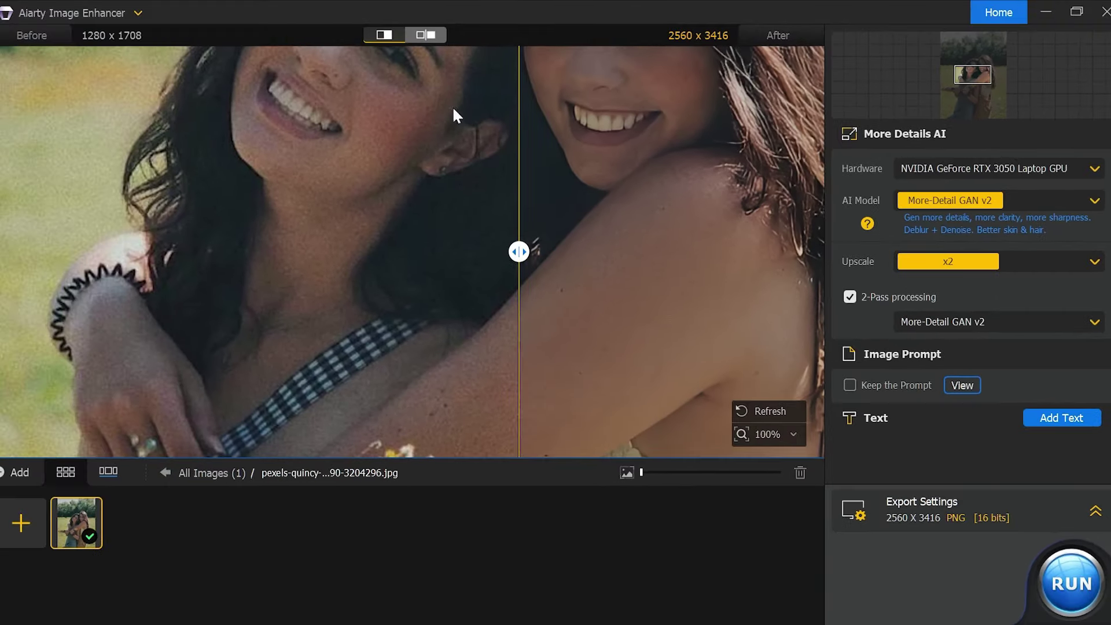
Compare the x2 result against the original across the faces and the ringed hand
{"action": "left_click_drag", "start_coordinate": [515, 189], "coordinate": [419, 323]}
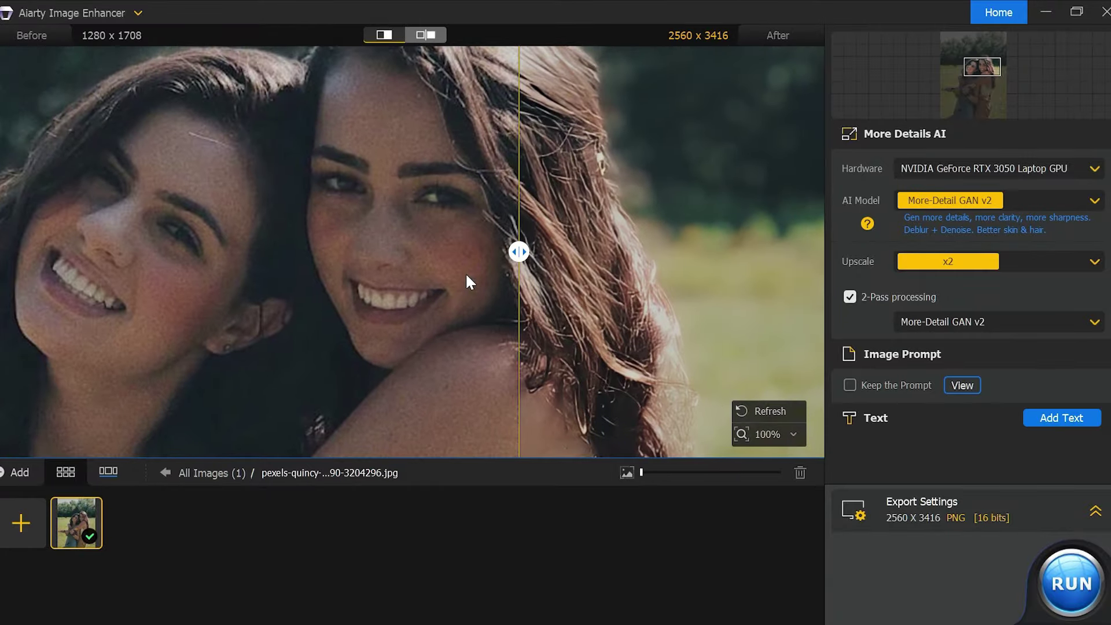
{"action": "left_click_drag", "start_coordinate": [467, 278], "coordinate": [581, 318]}
{"action": "scroll", "coordinate": [528, 278], "scroll_direction": "up", "scroll_amount": 1}
{"action": "mouse_move", "coordinate": [519, 252]}
{"action": "left_mouse_down"}
{"action": "mouse_move", "coordinate": [19, 235]}
{"action": "mouse_move", "coordinate": [602, 249]}
{"action": "mouse_move", "coordinate": [17, 251]}
{"action": "mouse_move", "coordinate": [539, 251]}
{"action": "mouse_move", "coordinate": [65, 251]}
{"action": "left_mouse_up"}
{"action": "scroll", "coordinate": [570, 348], "scroll_direction": "up", "scroll_amount": 3}
{"action": "scroll", "coordinate": [560, 256], "scroll_direction": "up", "scroll_amount": 2}
{"action": "scroll", "coordinate": [289, 265], "scroll_direction": "down", "scroll_amount": 3}
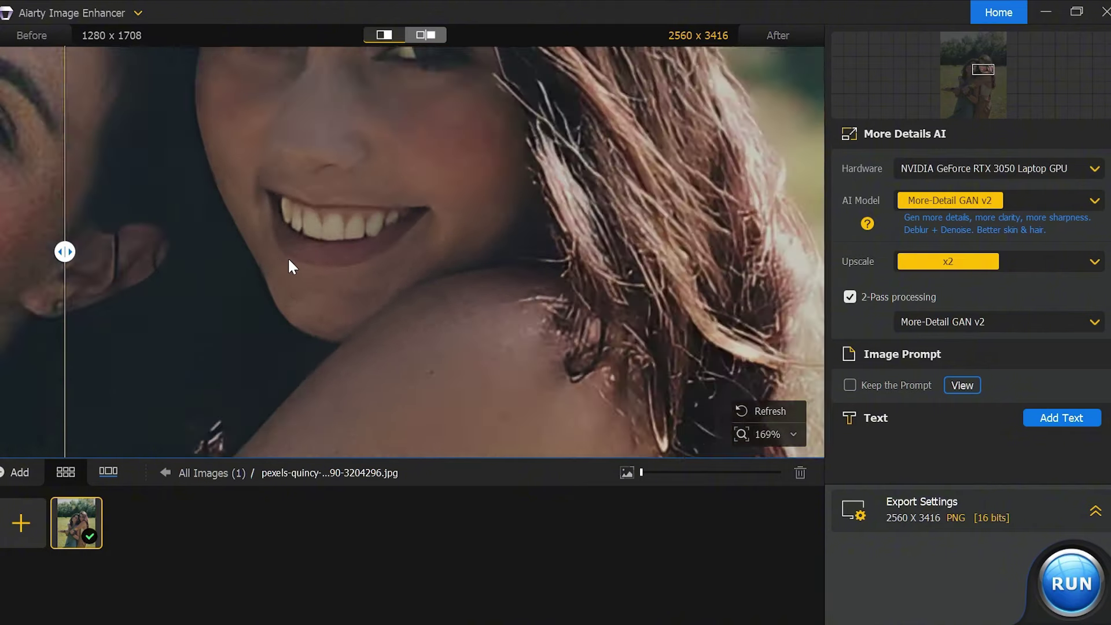
{"action": "scroll", "coordinate": [289, 265], "scroll_direction": "down", "scroll_amount": 3}
{"action": "left_click_drag", "start_coordinate": [378, 272], "coordinate": [513, 191]}
{"action": "scroll", "coordinate": [216, 323], "scroll_direction": "up", "scroll_amount": 2}
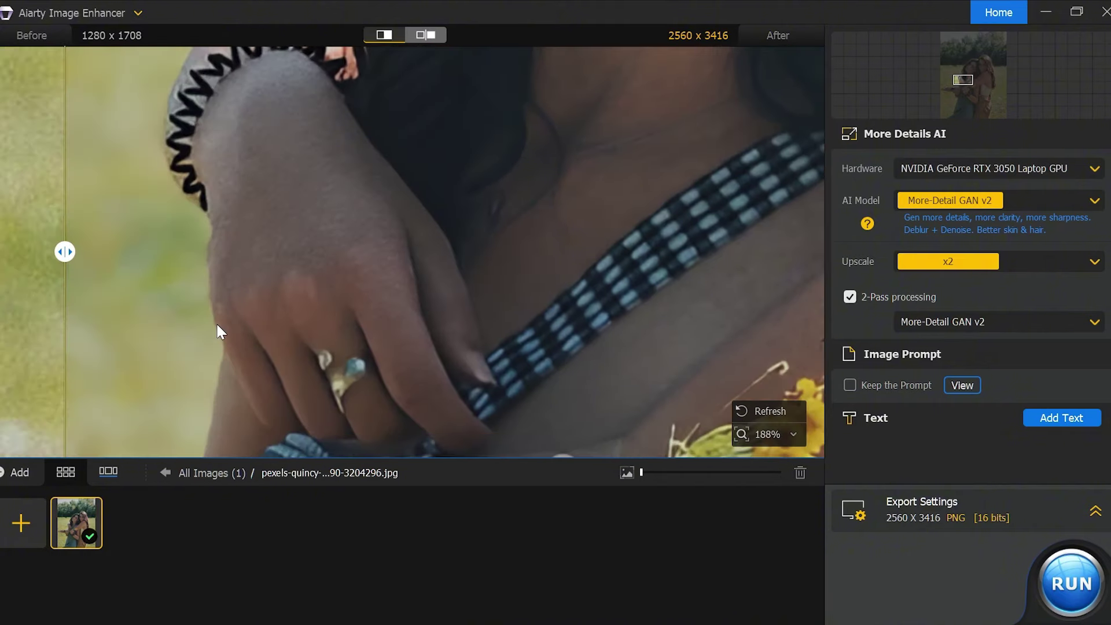
{"action": "mouse_move", "coordinate": [63, 251]}
{"action": "left_mouse_down"}
{"action": "mouse_move", "coordinate": [587, 252]}
{"action": "mouse_move", "coordinate": [81, 251]}
{"action": "mouse_move", "coordinate": [489, 250]}
{"action": "left_mouse_up"}
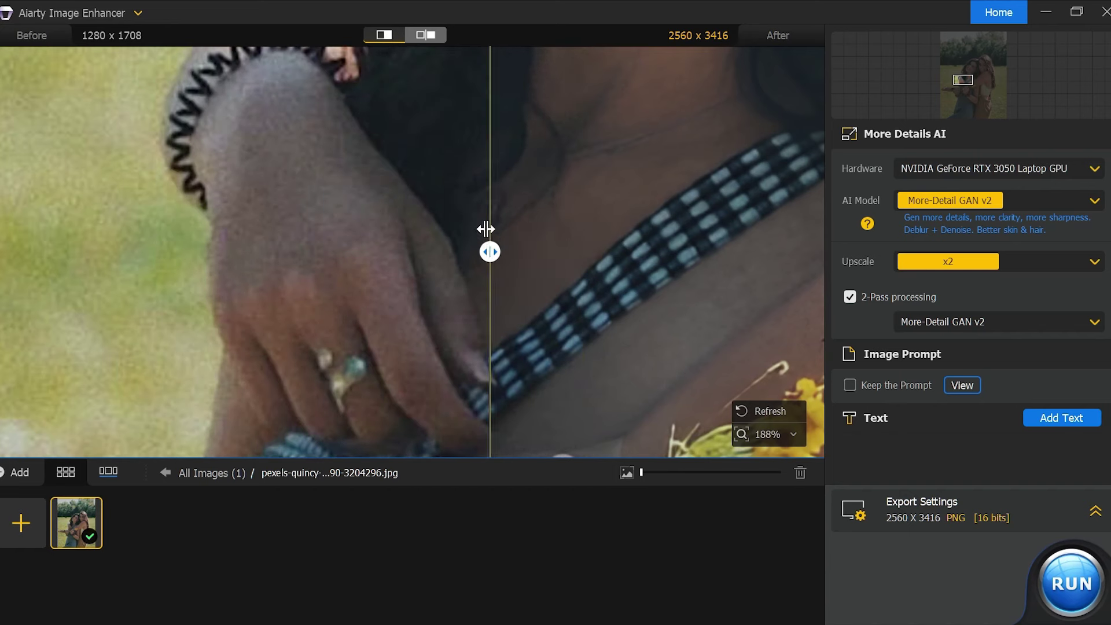
{"action": "scroll", "coordinate": [515, 311], "scroll_direction": "down", "scroll_amount": 5}
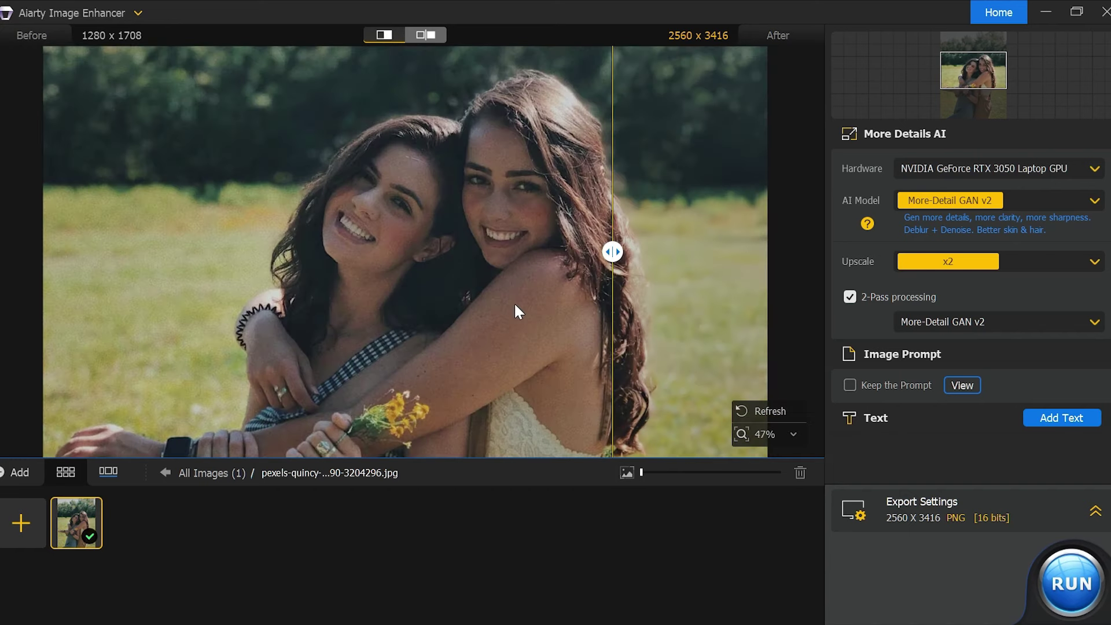
Set the upscale factor to x8 and run the AI enhancement
{"action": "left_click", "coordinate": [983, 272]}
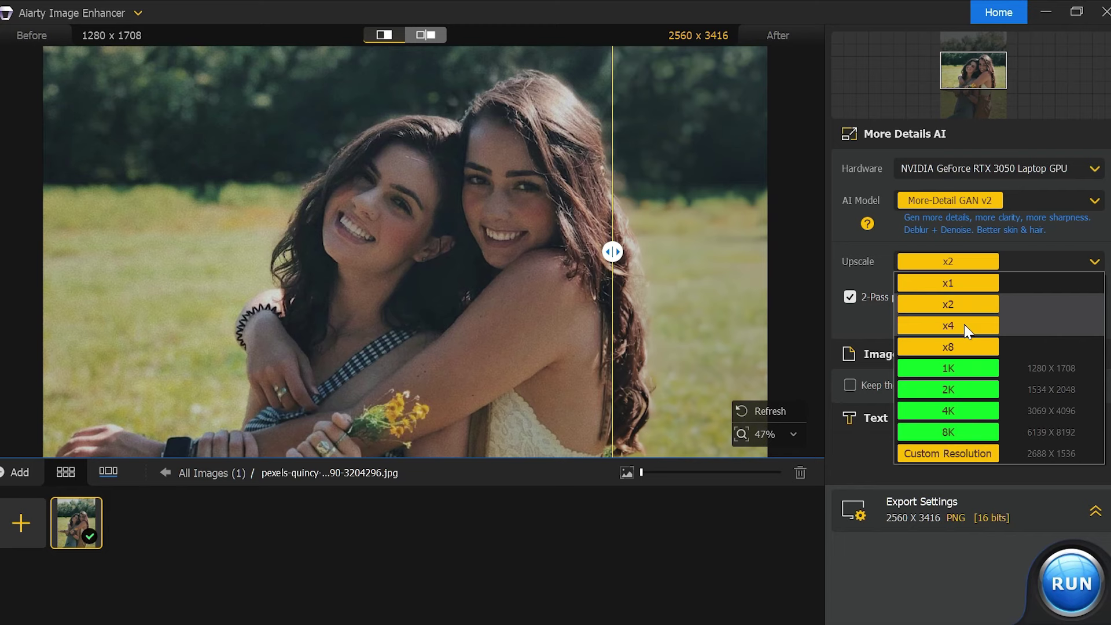
{"action": "left_click", "coordinate": [979, 351]}
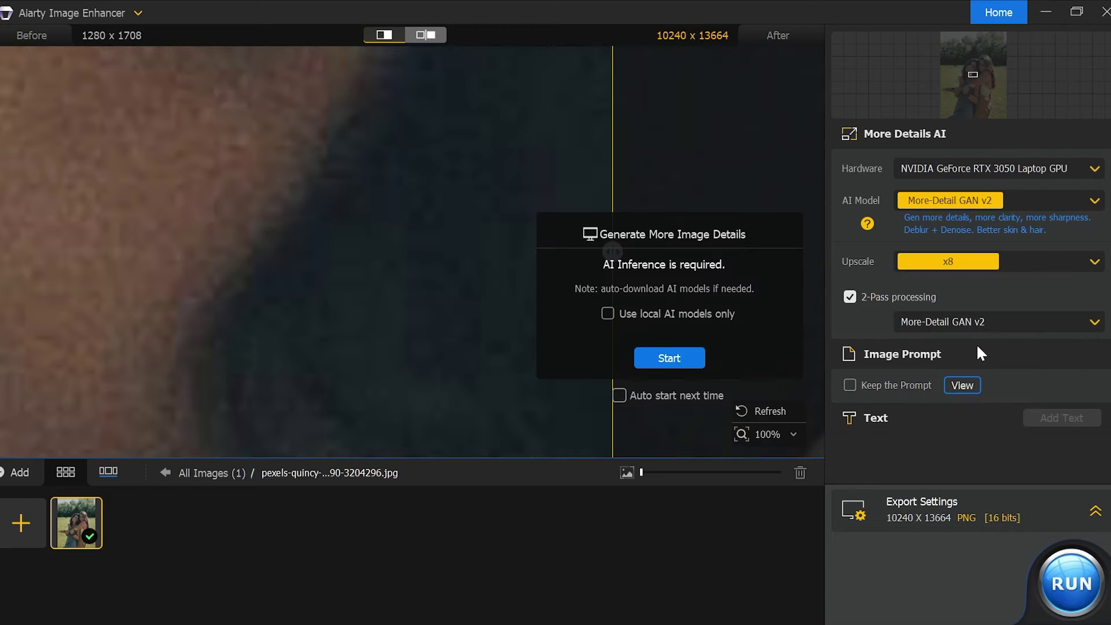
{"action": "left_click", "coordinate": [655, 356]}
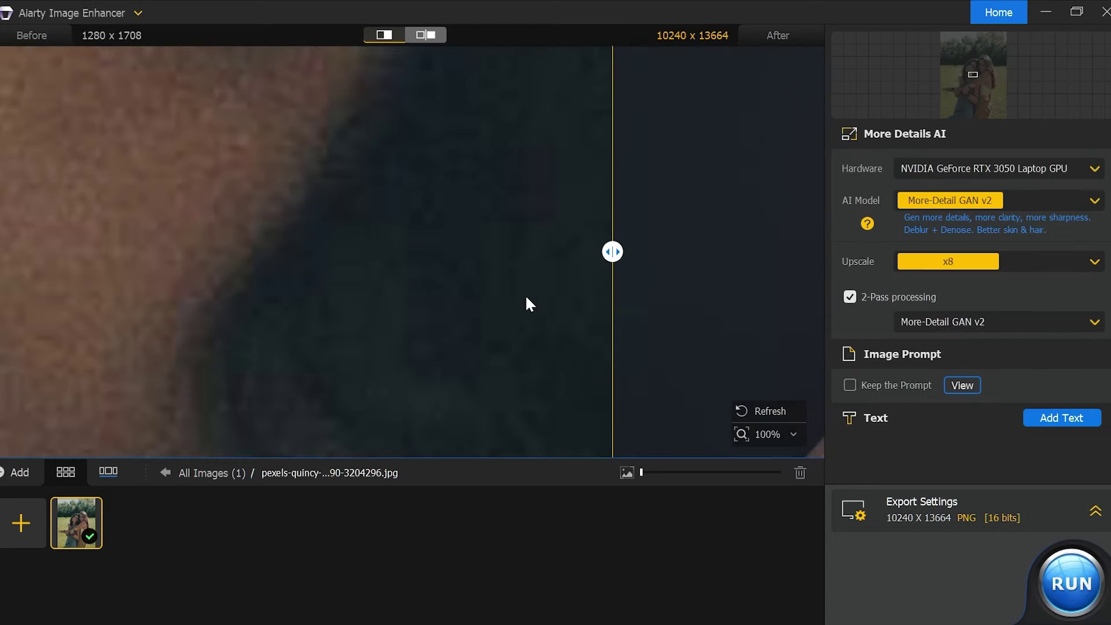
{"action": "scroll", "coordinate": [525, 295], "scroll_direction": "down", "scroll_amount": 3}
Compare the x8 result on faces, arms and flowers, then close the photo viewer
{"action": "left_click_drag", "start_coordinate": [507, 159], "coordinate": [412, 329]}
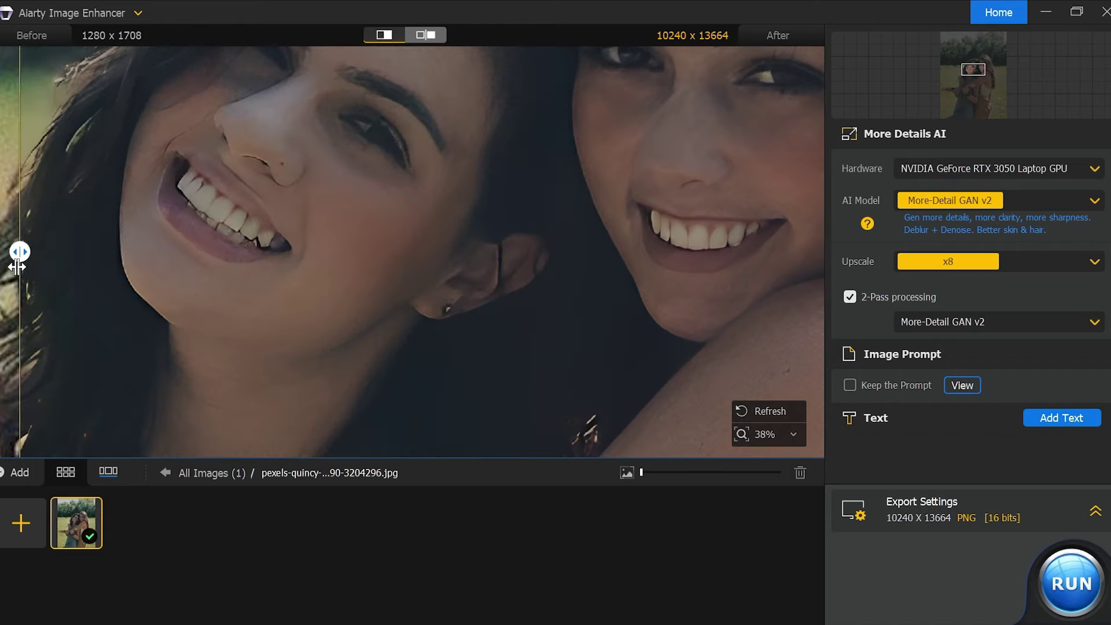
{"action": "mouse_move", "coordinate": [611, 250]}
{"action": "left_mouse_down"}
{"action": "mouse_move", "coordinate": [325, 279]}
{"action": "mouse_move", "coordinate": [10, 278]}
{"action": "mouse_move", "coordinate": [615, 272]}
{"action": "mouse_move", "coordinate": [2, 273]}
{"action": "left_mouse_up"}
{"action": "scroll", "coordinate": [508, 281], "scroll_direction": "down", "scroll_amount": 3}
{"action": "scroll", "coordinate": [384, 251], "scroll_direction": "up", "scroll_amount": 2}
{"action": "scroll", "coordinate": [405, 255], "scroll_direction": "up", "scroll_amount": 2}
{"action": "scroll", "coordinate": [340, 311], "scroll_direction": "down", "scroll_amount": 2}
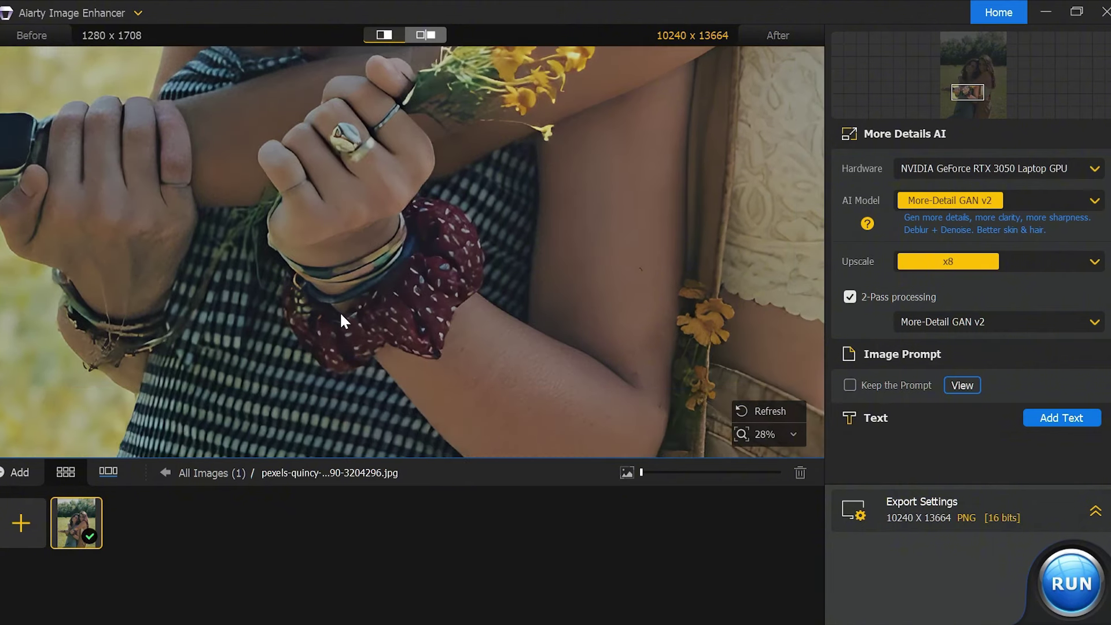
{"action": "mouse_move", "coordinate": [33, 252]}
{"action": "left_mouse_down"}
{"action": "mouse_move", "coordinate": [824, 255]}
{"action": "mouse_move", "coordinate": [511, 255]}
{"action": "left_mouse_up"}
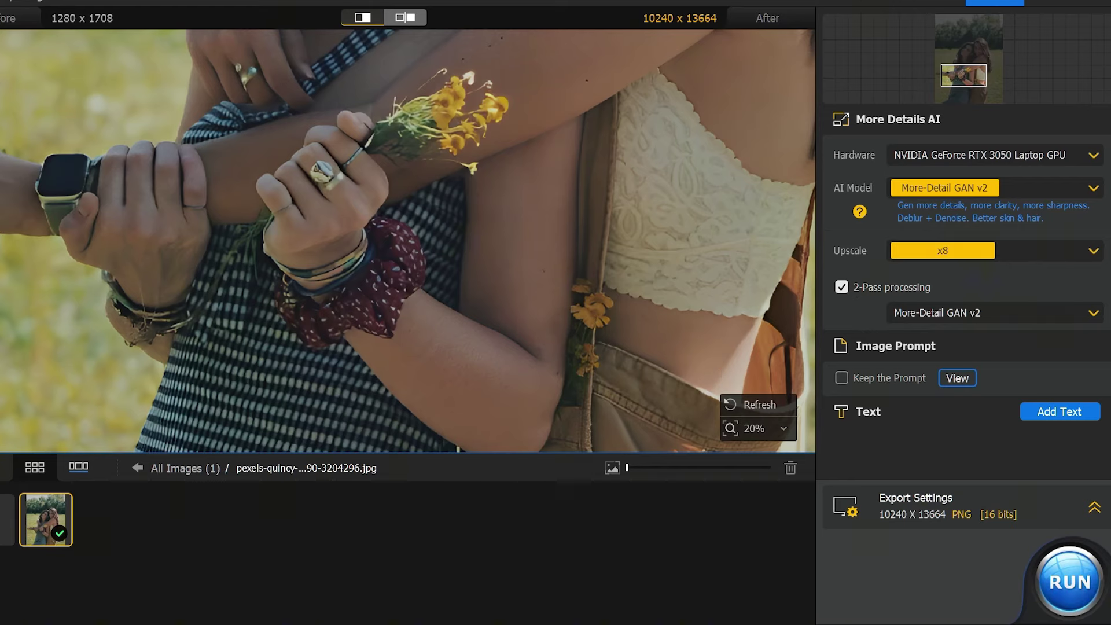
{"action": "scroll", "coordinate": [117, 248], "scroll_direction": "down", "scroll_amount": 1}
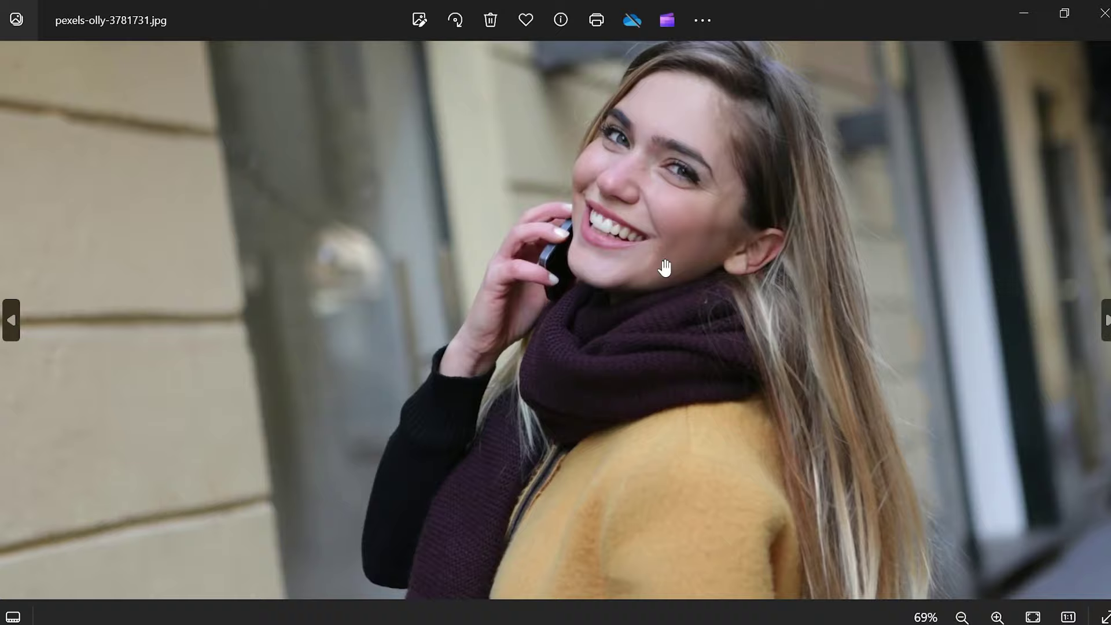
{"action": "scroll", "coordinate": [665, 265], "scroll_direction": "up", "scroll_amount": 1}
{"action": "scroll", "coordinate": [756, 366], "scroll_direction": "up", "scroll_amount": 2}
{"action": "scroll", "coordinate": [725, 487], "scroll_direction": "up", "scroll_amount": 2}
{"action": "scroll", "coordinate": [725, 487], "scroll_direction": "down", "scroll_amount": 2}
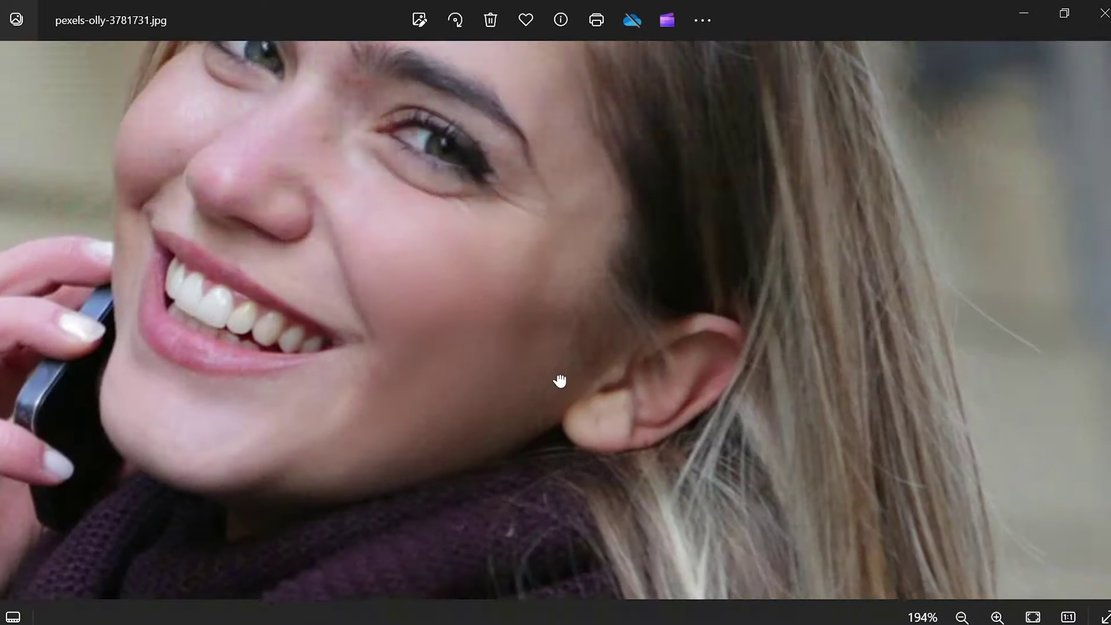
{"action": "scroll", "coordinate": [559, 379], "scroll_direction": "down", "scroll_amount": 2}
{"action": "left_click", "coordinate": [1104, 19]}
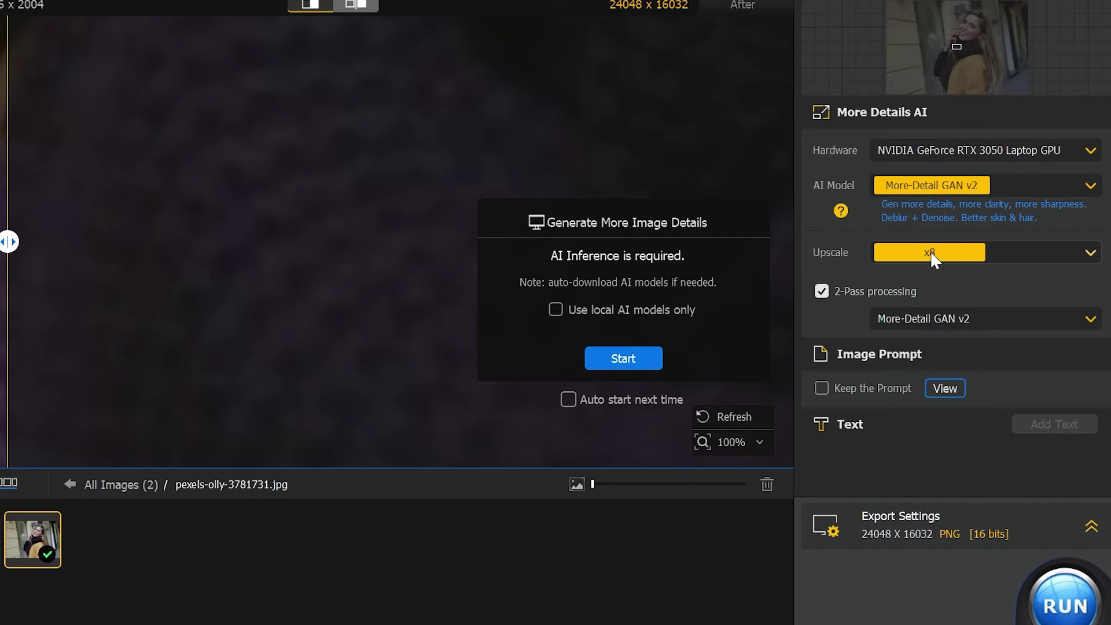
Enhance the street portrait at 4K and compare it around the eye
{"action": "left_click", "coordinate": [931, 253]}
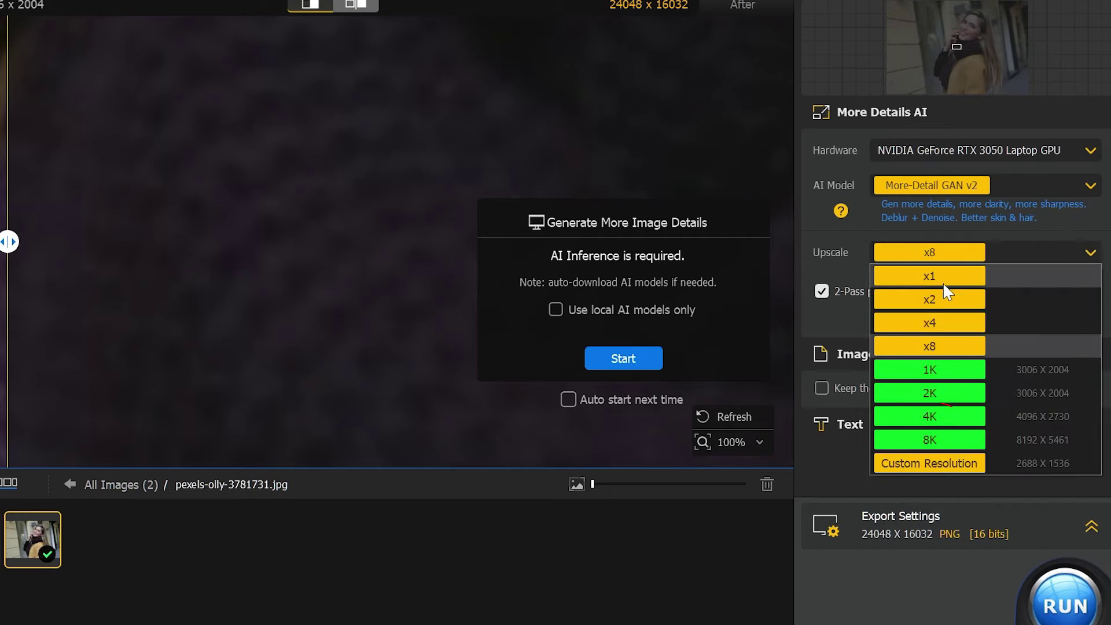
{"action": "left_click", "coordinate": [935, 416]}
{"action": "left_click", "coordinate": [642, 359]}
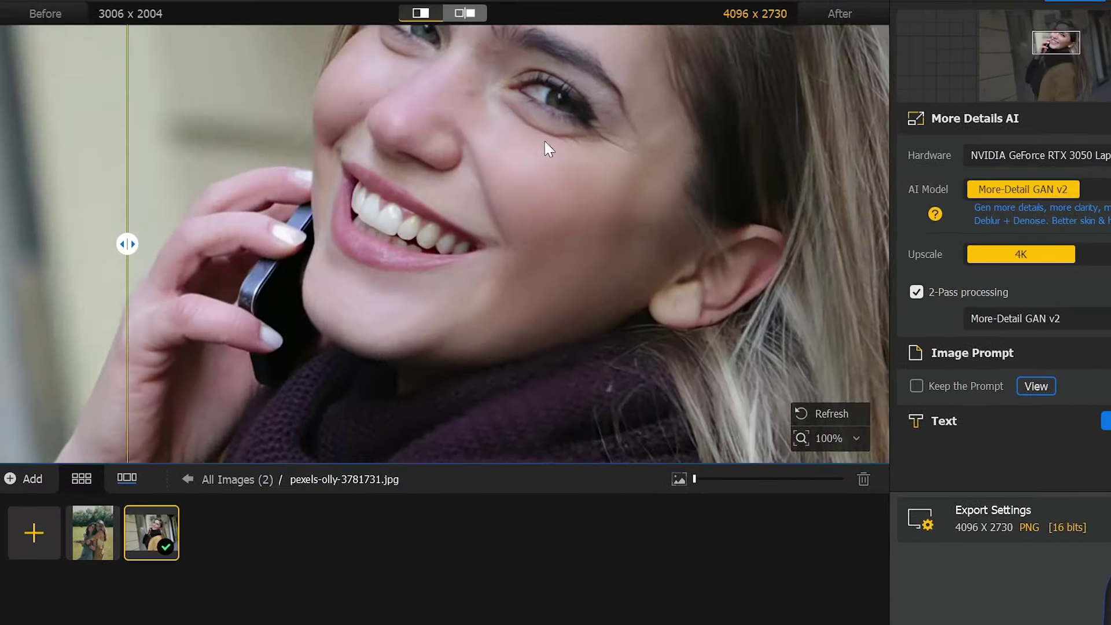
{"action": "scroll", "coordinate": [388, 218], "scroll_direction": "up", "scroll_amount": 3}
{"action": "scroll", "coordinate": [135, 272], "scroll_direction": "up", "scroll_amount": 2}
{"action": "mouse_move", "coordinate": [135, 272]}
{"action": "left_mouse_down"}
{"action": "mouse_move", "coordinate": [764, 260]}
{"action": "mouse_move", "coordinate": [90, 273]}
{"action": "left_mouse_up"}
{"action": "scroll", "coordinate": [539, 282], "scroll_direction": "down", "scroll_amount": 2}
{"action": "scroll", "coordinate": [520, 274], "scroll_direction": "up", "scroll_amount": 1}
{"action": "scroll", "coordinate": [521, 276], "scroll_direction": "up", "scroll_amount": 2}
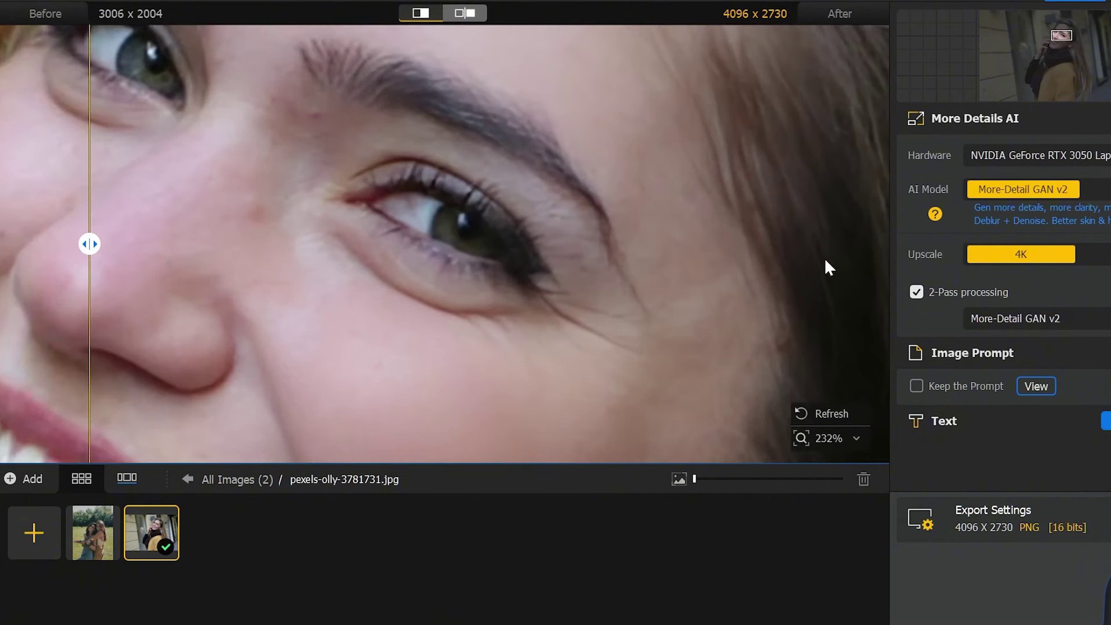
Re-enhance the portrait at 8K and compare the face and eye
{"action": "left_click", "coordinate": [987, 257]}
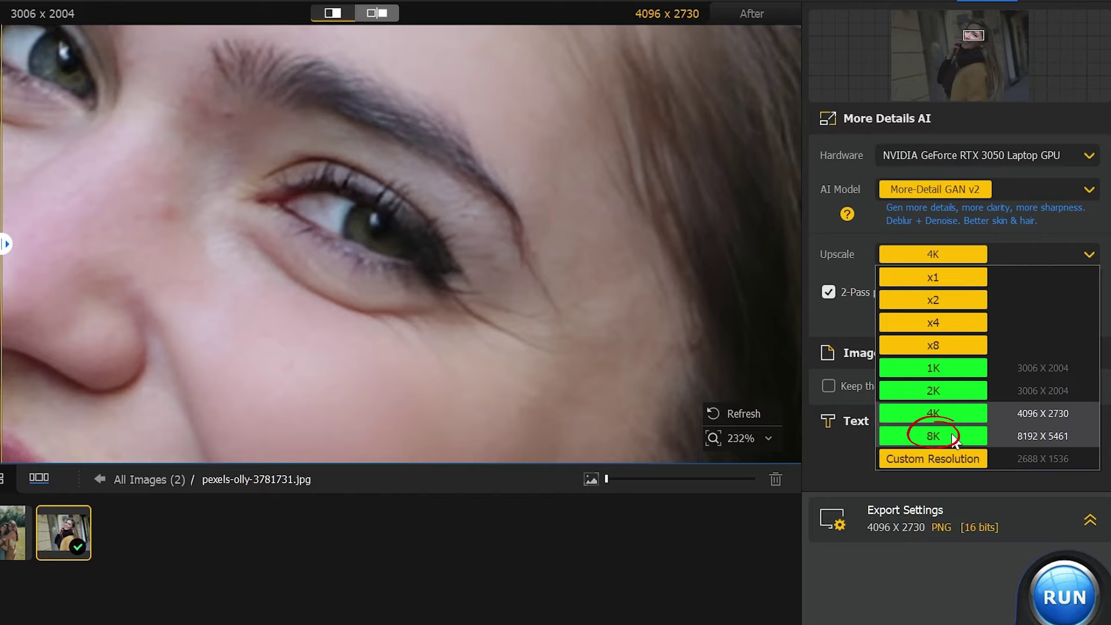
{"action": "left_click", "coordinate": [955, 437]}
{"action": "left_click", "coordinate": [651, 362]}
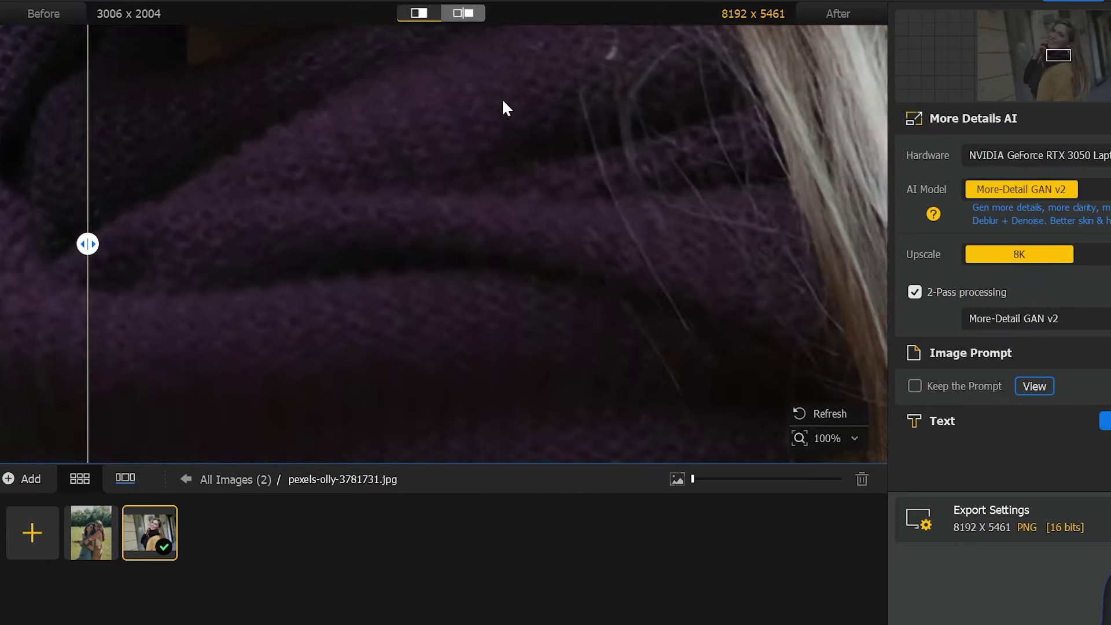
{"action": "scroll", "coordinate": [503, 139], "scroll_direction": "down", "scroll_amount": 3}
{"action": "left_click", "coordinate": [416, 248]}
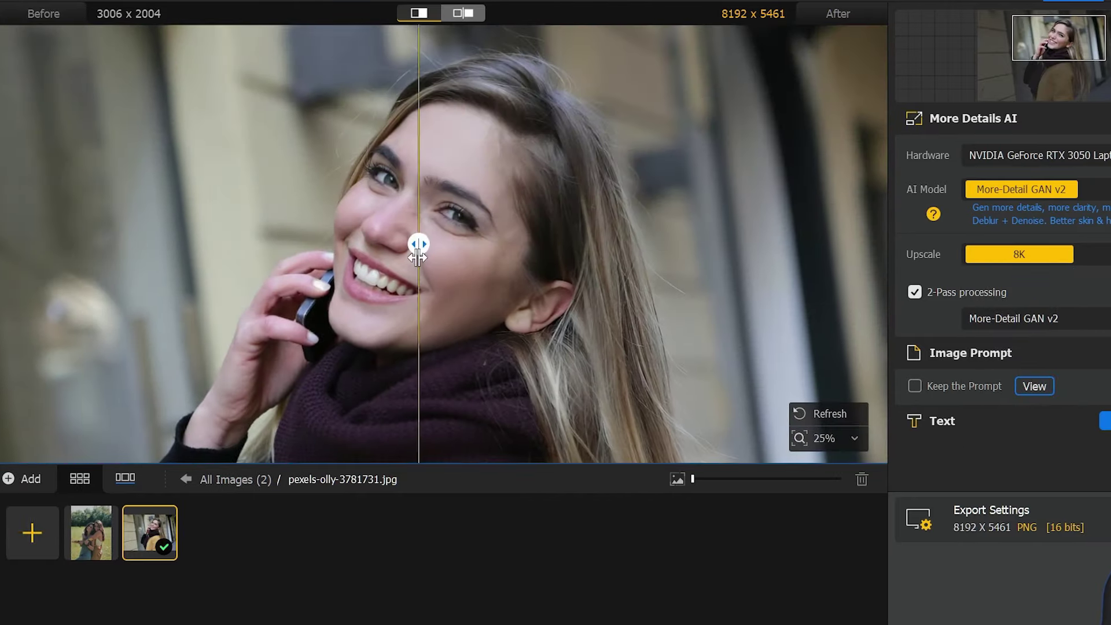
{"action": "left_click_drag", "start_coordinate": [417, 248], "coordinate": [293, 257]}
{"action": "scroll", "coordinate": [461, 213], "scroll_direction": "up", "scroll_amount": 3}
{"action": "scroll", "coordinate": [396, 210], "scroll_direction": "up", "scroll_amount": 2}
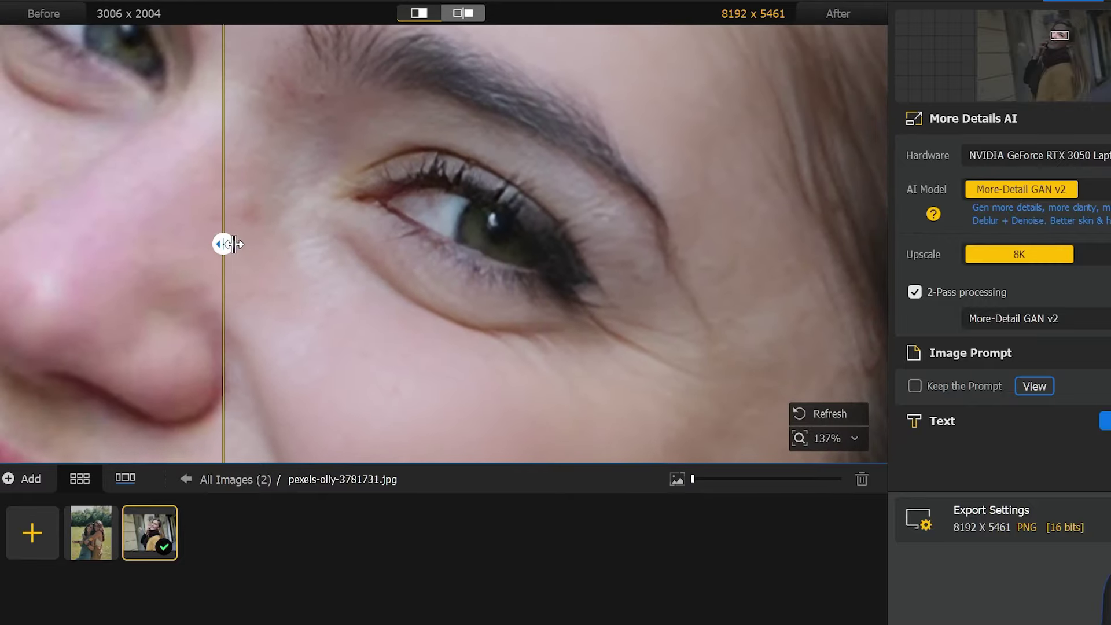
{"action": "mouse_move", "coordinate": [221, 243]}
{"action": "left_mouse_down"}
{"action": "mouse_move", "coordinate": [824, 220]}
{"action": "mouse_move", "coordinate": [269, 237]}
{"action": "mouse_move", "coordinate": [518, 226]}
{"action": "mouse_move", "coordinate": [318, 237]}
{"action": "mouse_move", "coordinate": [204, 231]}
{"action": "mouse_move", "coordinate": [876, 241]}
{"action": "mouse_move", "coordinate": [89, 240]}
{"action": "mouse_move", "coordinate": [761, 241]}
{"action": "mouse_move", "coordinate": [116, 245]}
{"action": "left_mouse_up"}
{"action": "scroll", "coordinate": [379, 164], "scroll_direction": "down", "scroll_amount": 3}
{"action": "scroll", "coordinate": [504, 122], "scroll_direction": "down", "scroll_amount": 2}
{"action": "scroll", "coordinate": [546, 277], "scroll_direction": "down", "scroll_amount": 1}
{"action": "scroll", "coordinate": [423, 318], "scroll_direction": "down", "scroll_amount": 2}
{"action": "scroll", "coordinate": [514, 326], "scroll_direction": "down", "scroll_amount": 2}
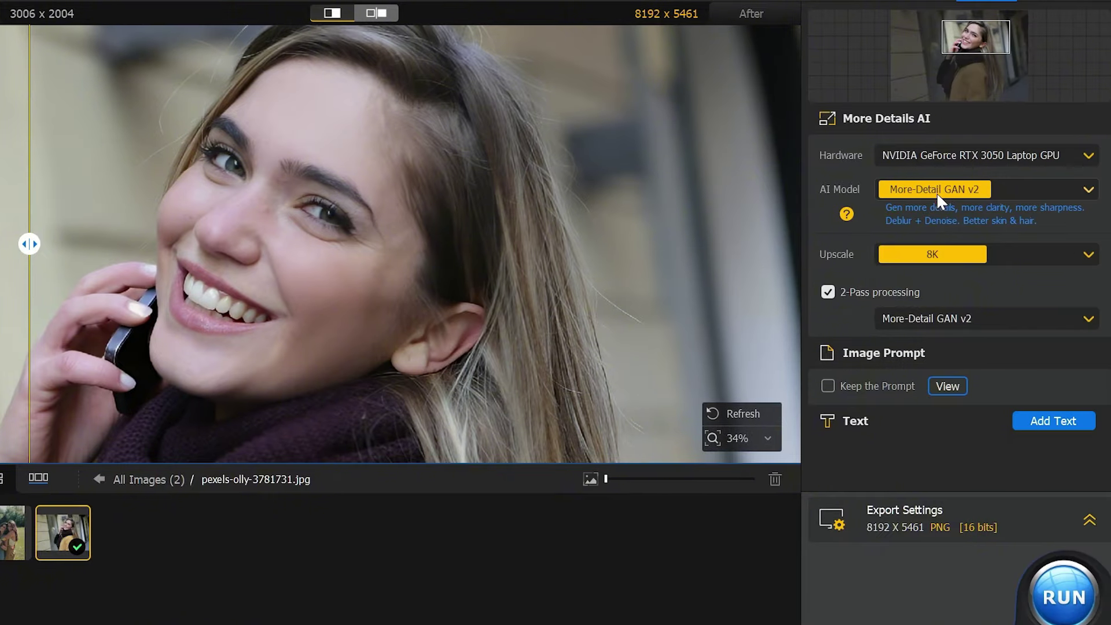
Enhance with Smooth Diff v2 and compare it against the original across the face and smile
{"action": "left_click", "coordinate": [937, 191]}
{"action": "left_click", "coordinate": [936, 235]}
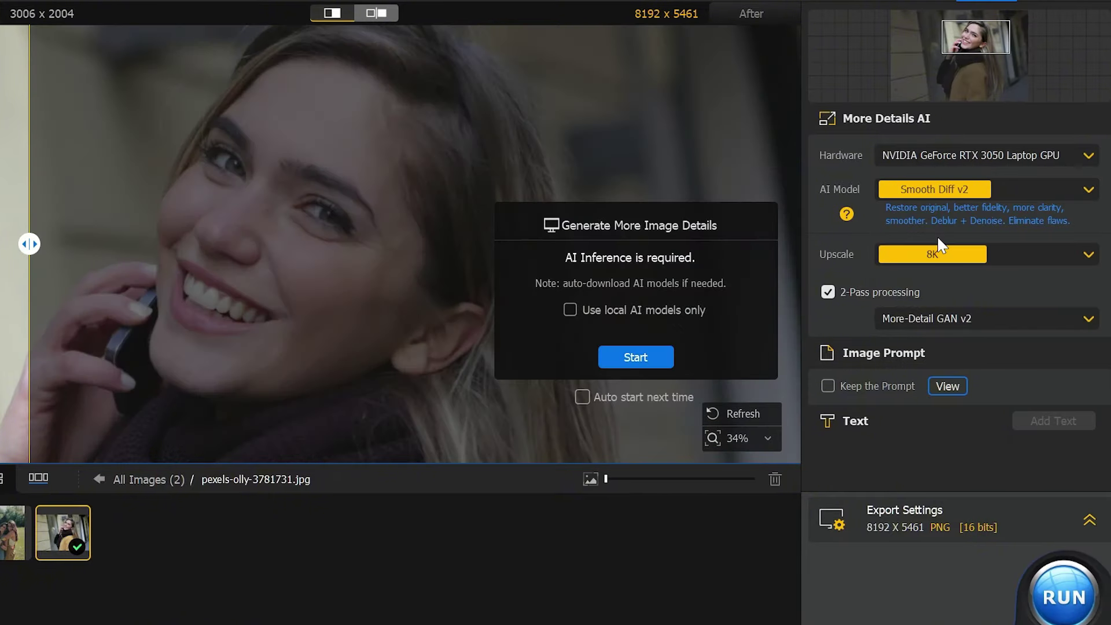
{"action": "left_click", "coordinate": [656, 363]}
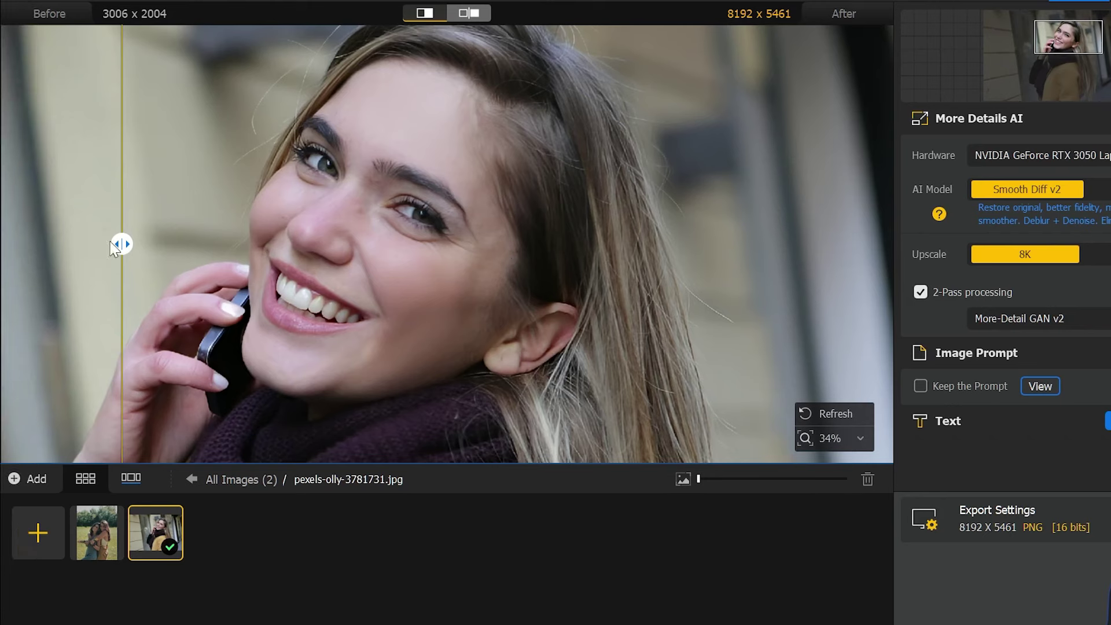
{"action": "left_click_drag", "start_coordinate": [113, 247], "coordinate": [314, 233]}
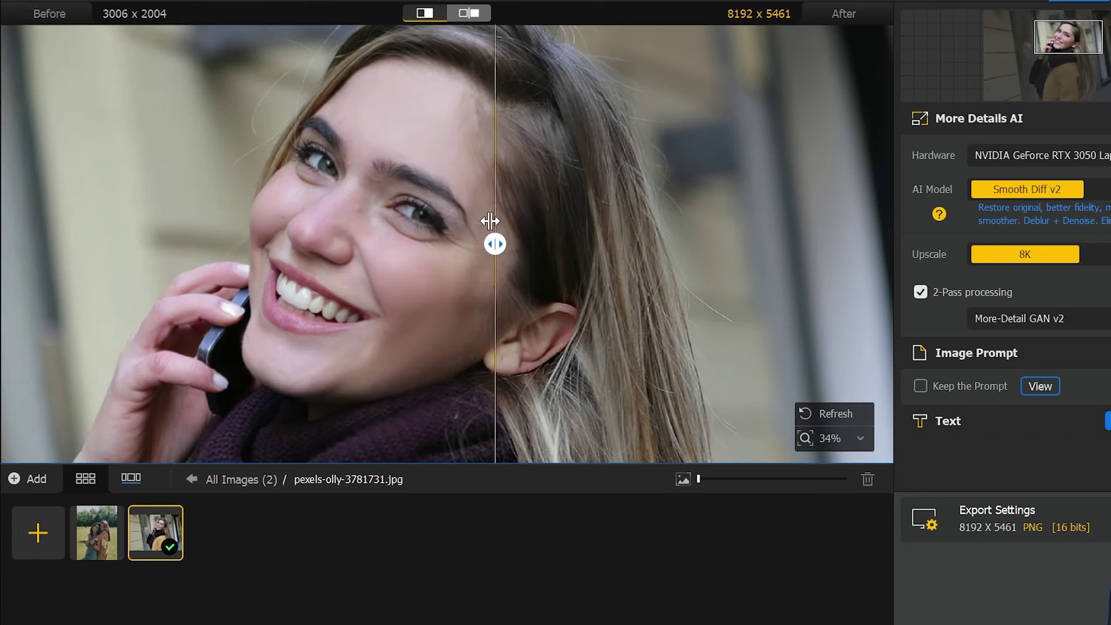
{"action": "scroll", "coordinate": [387, 243], "scroll_direction": "up", "scroll_amount": 2}
{"action": "scroll", "coordinate": [431, 303], "scroll_direction": "up", "scroll_amount": 2}
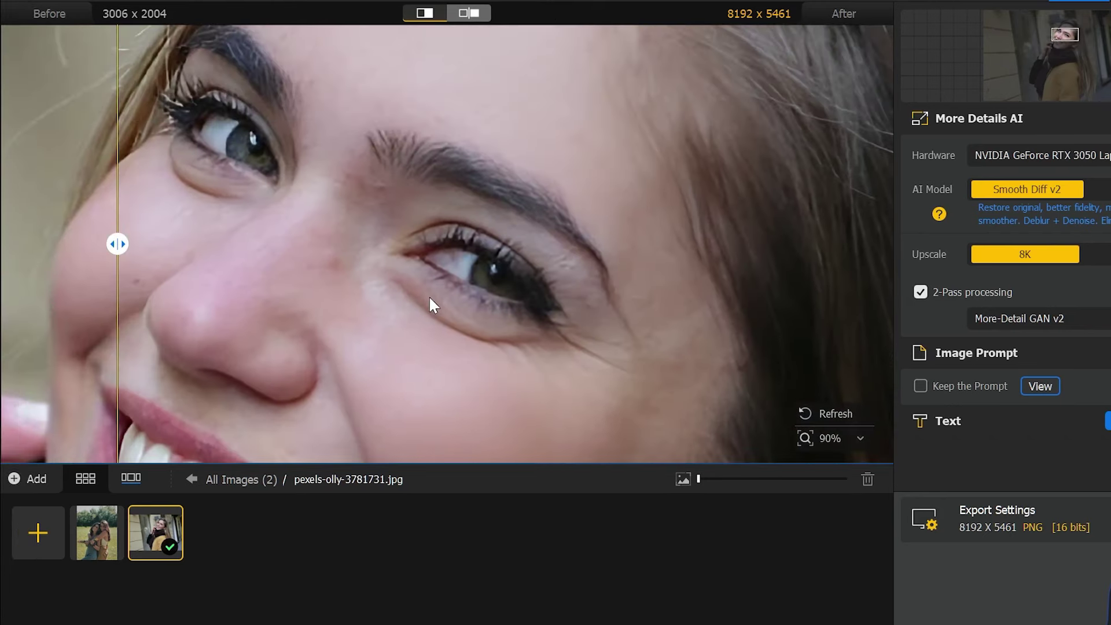
{"action": "mouse_move", "coordinate": [408, 269]}
{"action": "left_mouse_down"}
{"action": "mouse_move", "coordinate": [384, 241]}
{"action": "mouse_move", "coordinate": [557, 246]}
{"action": "mouse_move", "coordinate": [25, 241]}
{"action": "mouse_move", "coordinate": [757, 241]}
{"action": "mouse_move", "coordinate": [67, 240]}
{"action": "left_mouse_up"}
{"action": "left_click_drag", "start_coordinate": [275, 323], "coordinate": [266, 164]}
{"action": "mouse_move", "coordinate": [53, 258]}
{"action": "left_mouse_down"}
{"action": "mouse_move", "coordinate": [495, 247]}
{"action": "mouse_move", "coordinate": [75, 272]}
{"action": "mouse_move", "coordinate": [413, 274]}
{"action": "left_mouse_up"}
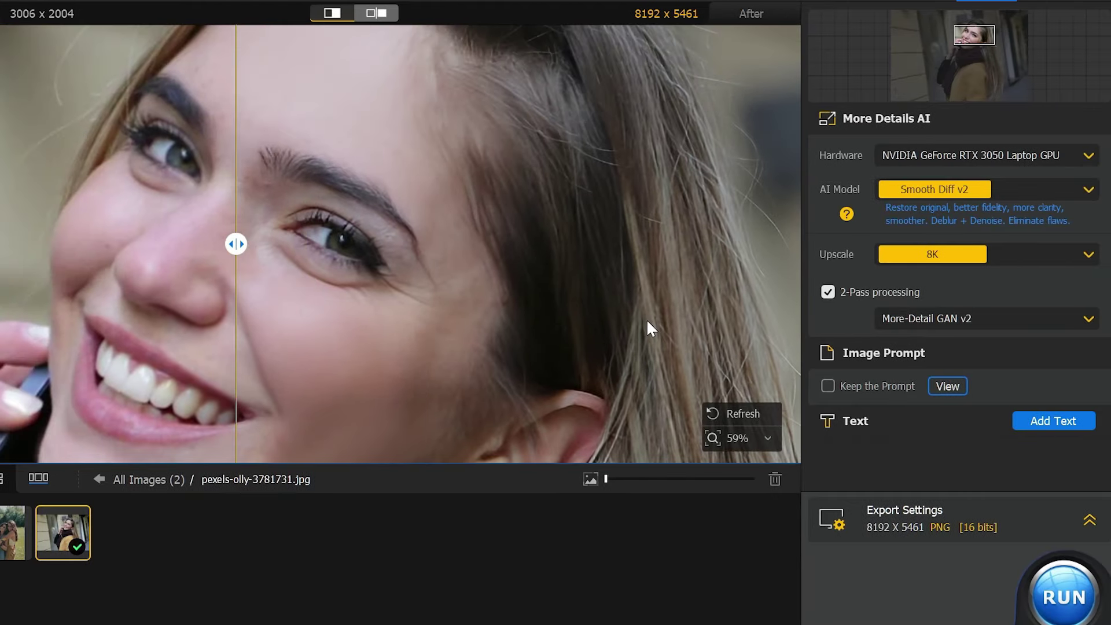
Switch the AI model to Real-Photo v3 and open the upscale size list
{"action": "left_click", "coordinate": [911, 191]}
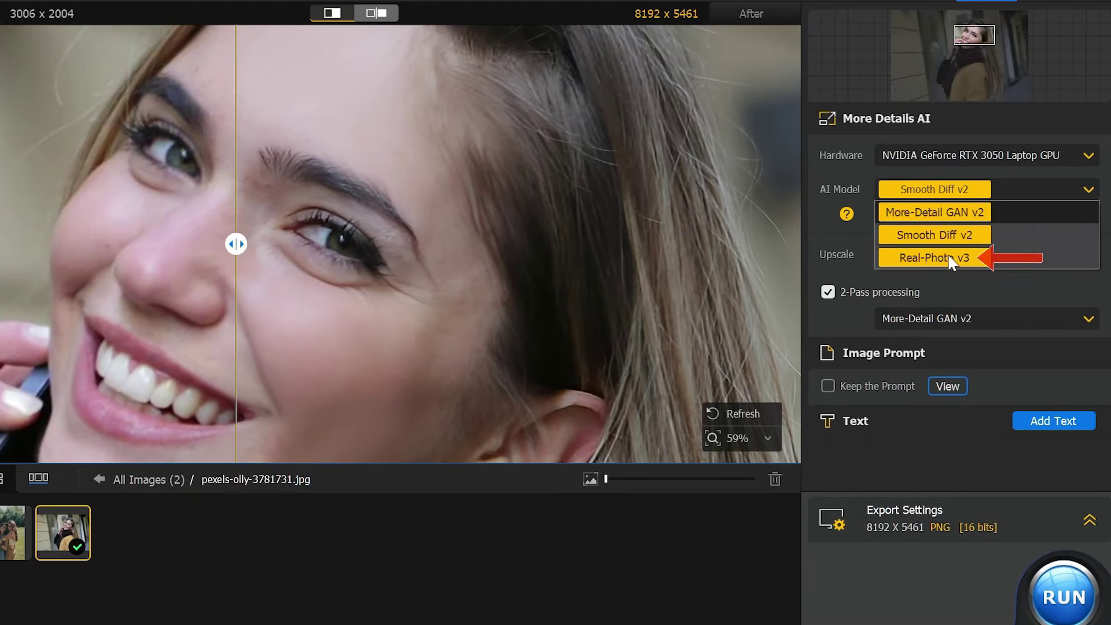
{"action": "left_click", "coordinate": [929, 256]}
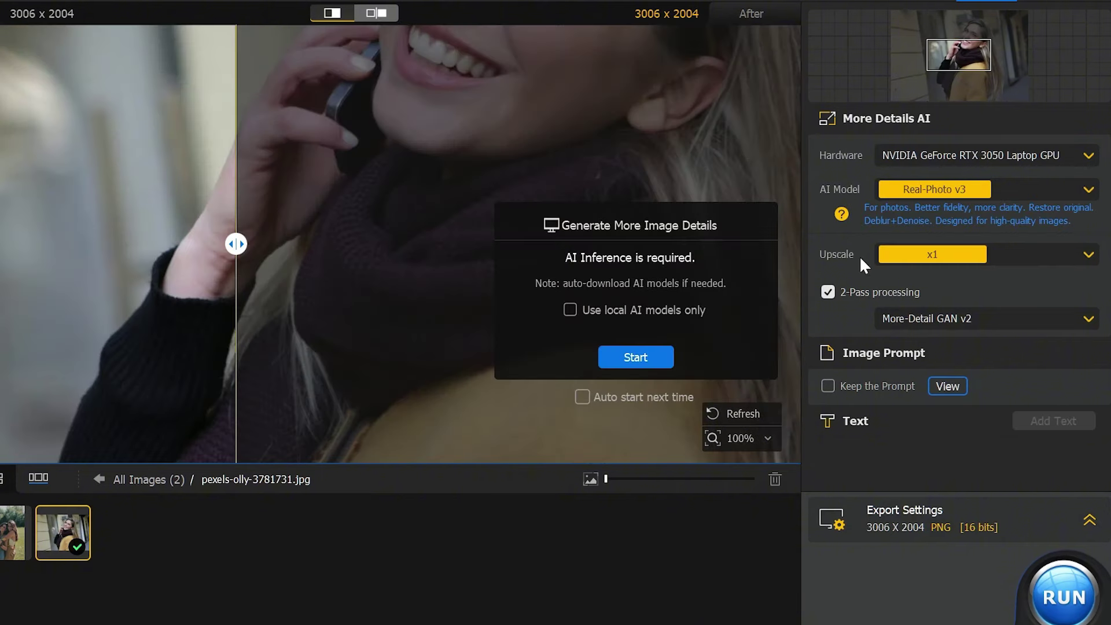
{"action": "left_click", "coordinate": [1037, 254]}
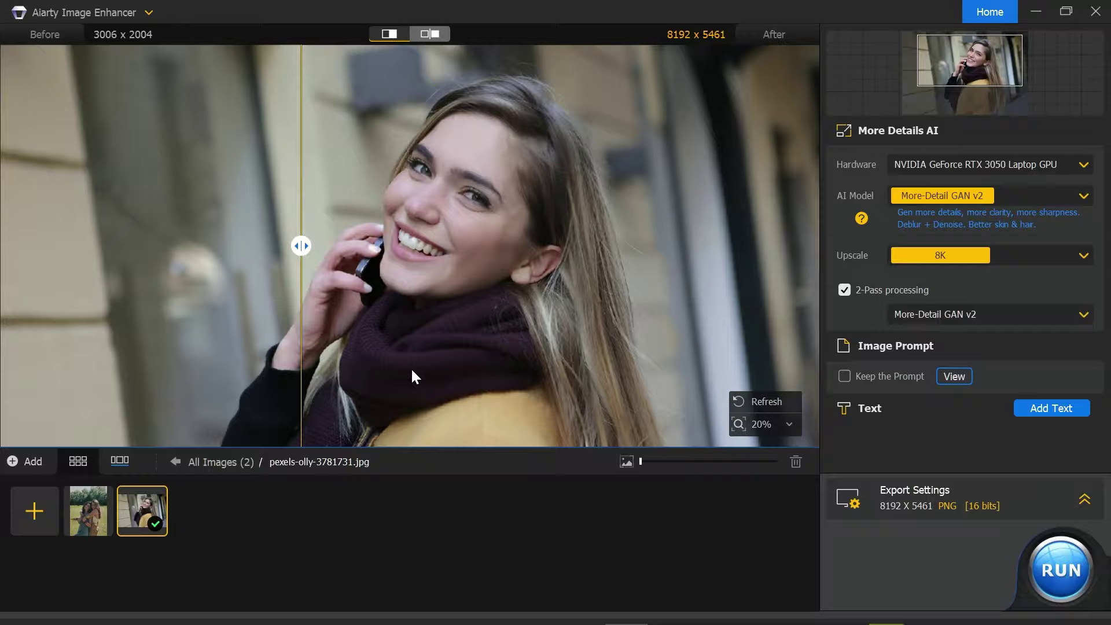
{"action": "scroll", "coordinate": [690, 243], "scroll_direction": "up", "scroll_amount": 3}
{"action": "scroll", "coordinate": [608, 265], "scroll_direction": "up", "scroll_amount": 2}
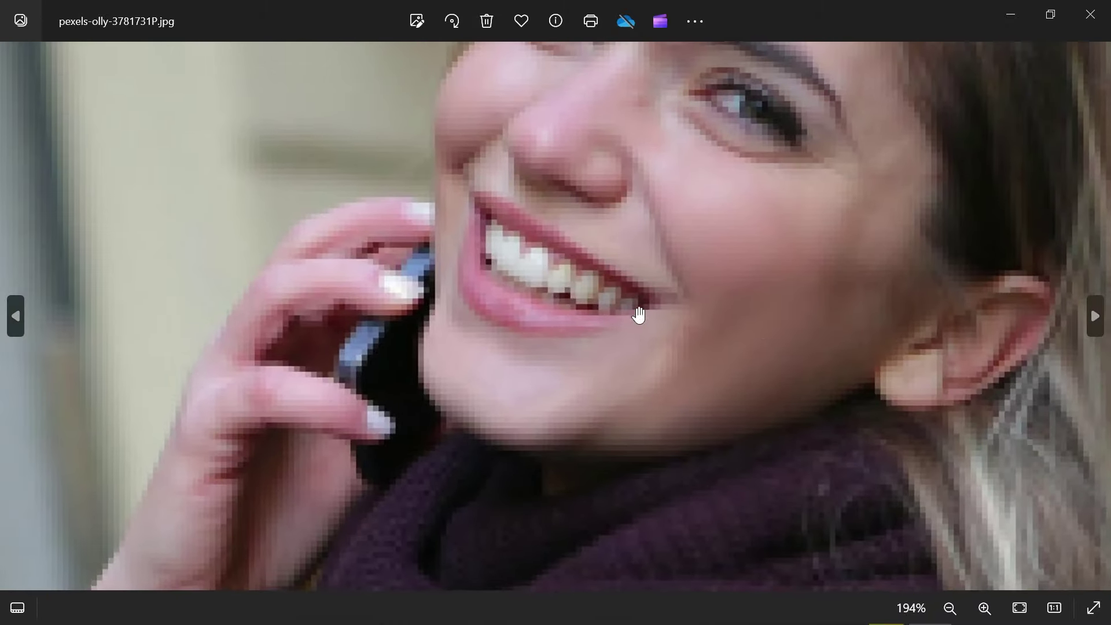
{"action": "scroll", "coordinate": [677, 278], "scroll_direction": "down", "scroll_amount": 1}
{"action": "scroll", "coordinate": [686, 225], "scroll_direction": "down", "scroll_amount": 2}
{"action": "scroll", "coordinate": [668, 295], "scroll_direction": "down", "scroll_amount": 2}
{"action": "scroll", "coordinate": [747, 312], "scroll_direction": "down", "scroll_amount": 2}
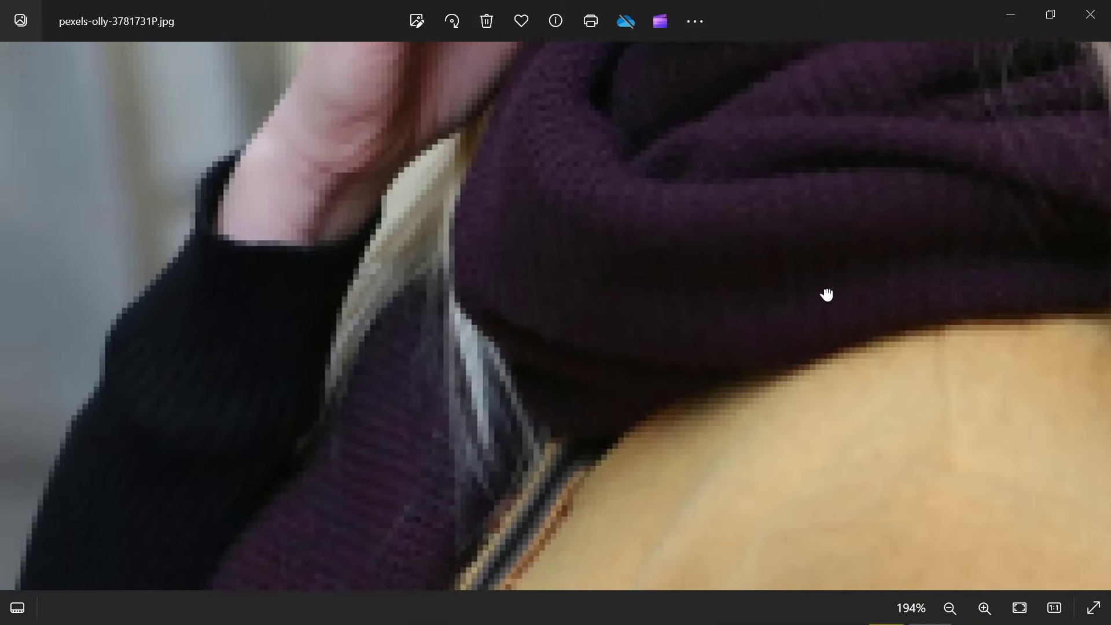
{"action": "scroll", "coordinate": [827, 295], "scroll_direction": "left", "scroll_amount": 2}
{"action": "scroll", "coordinate": [787, 362], "scroll_direction": "up", "scroll_amount": 2}
{"action": "scroll", "coordinate": [801, 407], "scroll_direction": "right", "scroll_amount": 2}
{"action": "scroll", "coordinate": [835, 296], "scroll_direction": "right", "scroll_amount": 3}
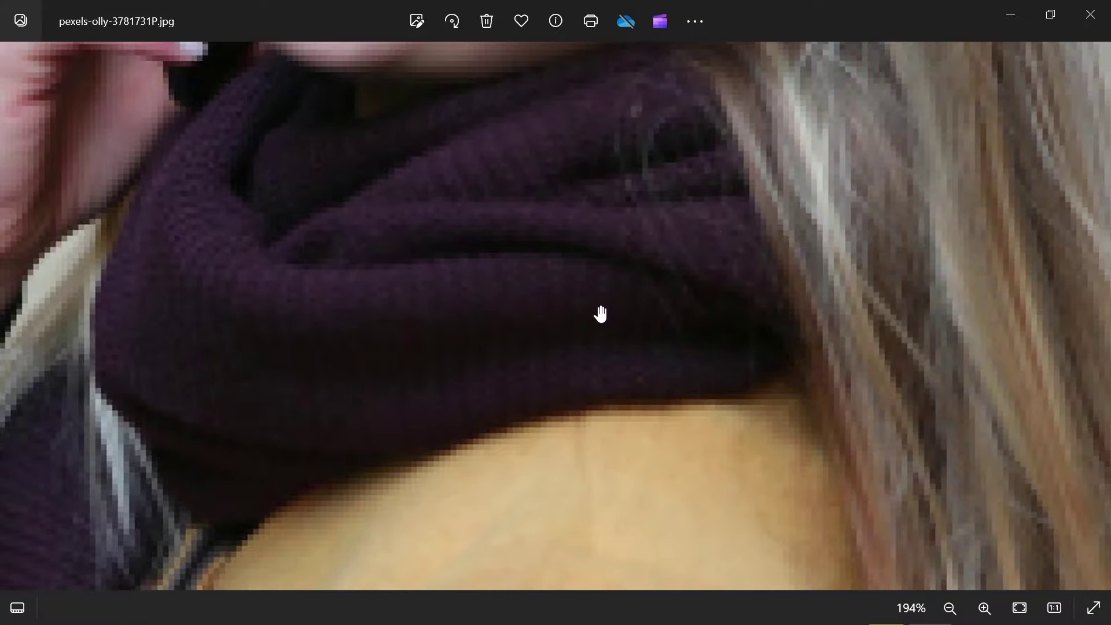
Try x8, then set the output back to 8K and enhance the pixelated photo
{"action": "left_click", "coordinate": [922, 257]}
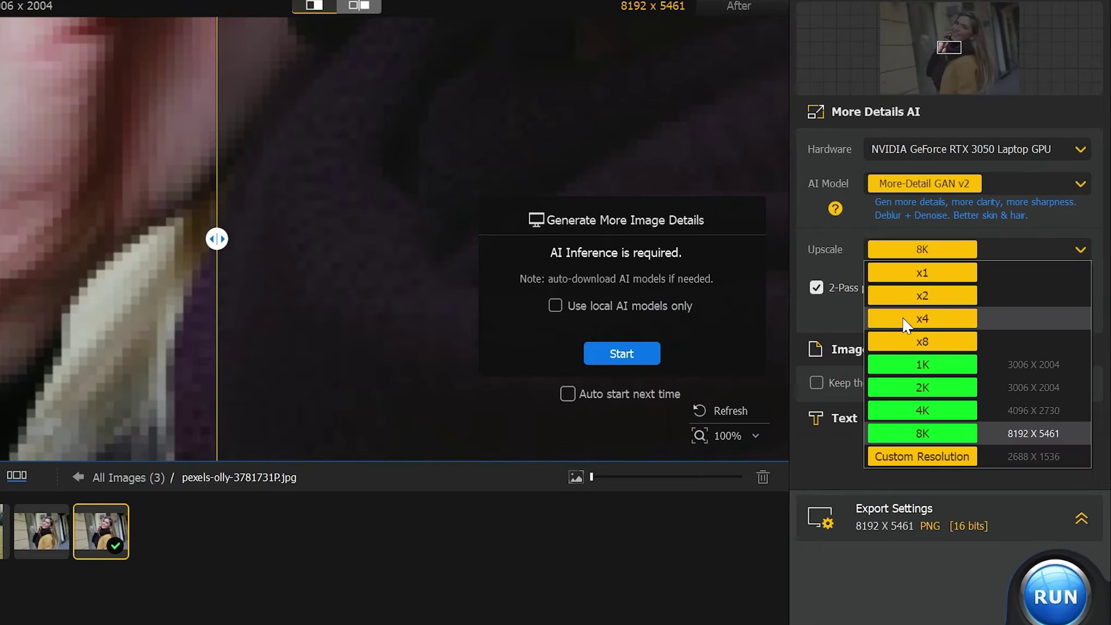
{"action": "left_click", "coordinate": [923, 333]}
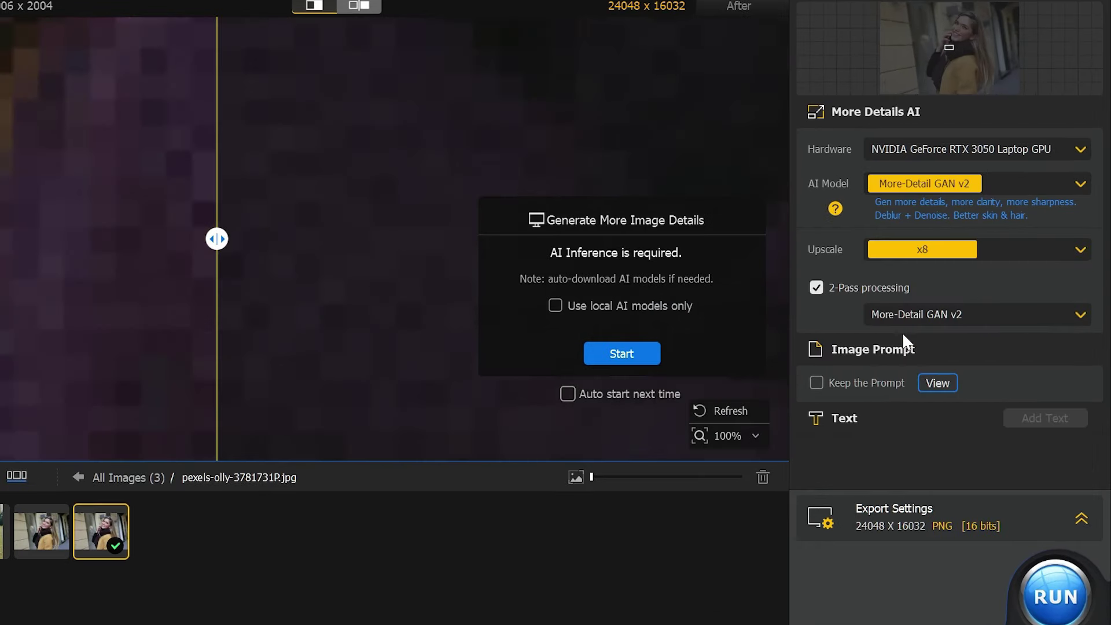
{"action": "left_click", "coordinate": [900, 253]}
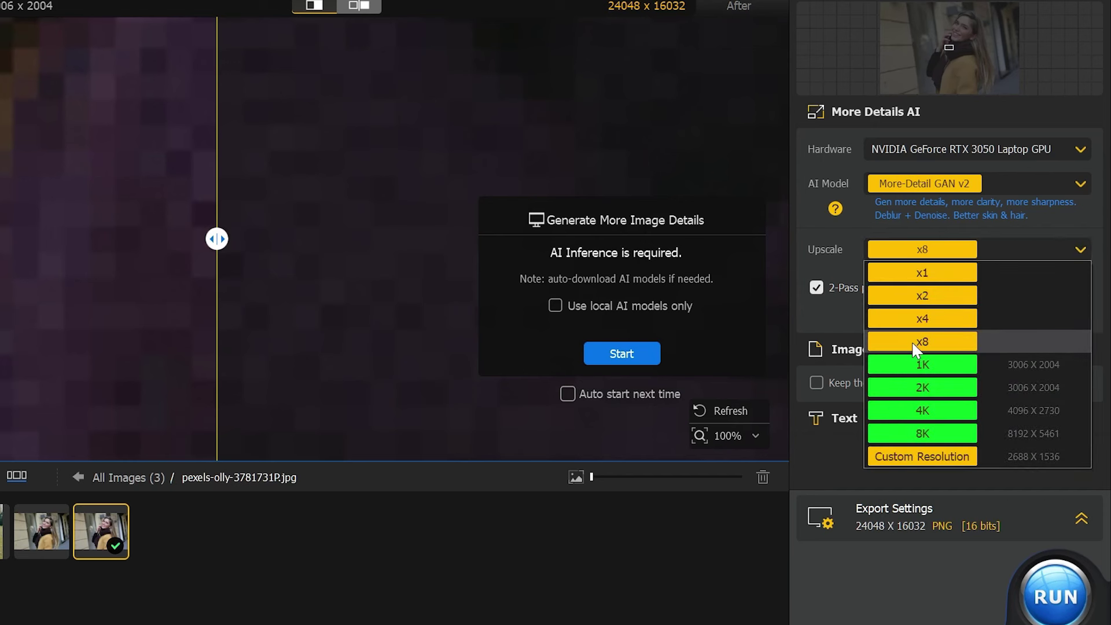
{"action": "left_click", "coordinate": [883, 561]}
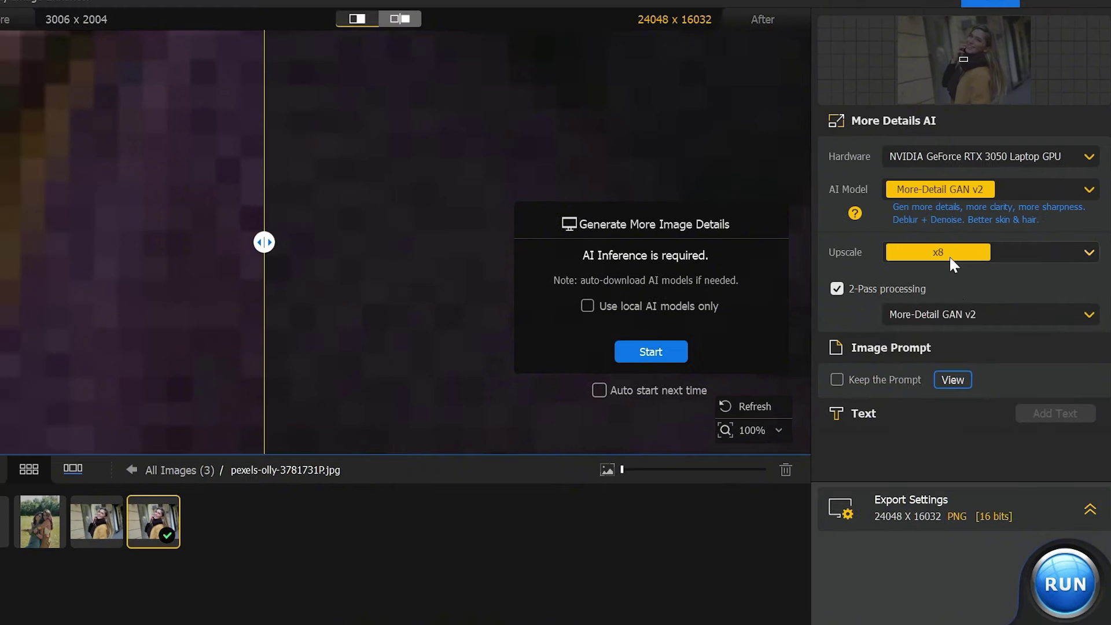
{"action": "left_click", "coordinate": [951, 262]}
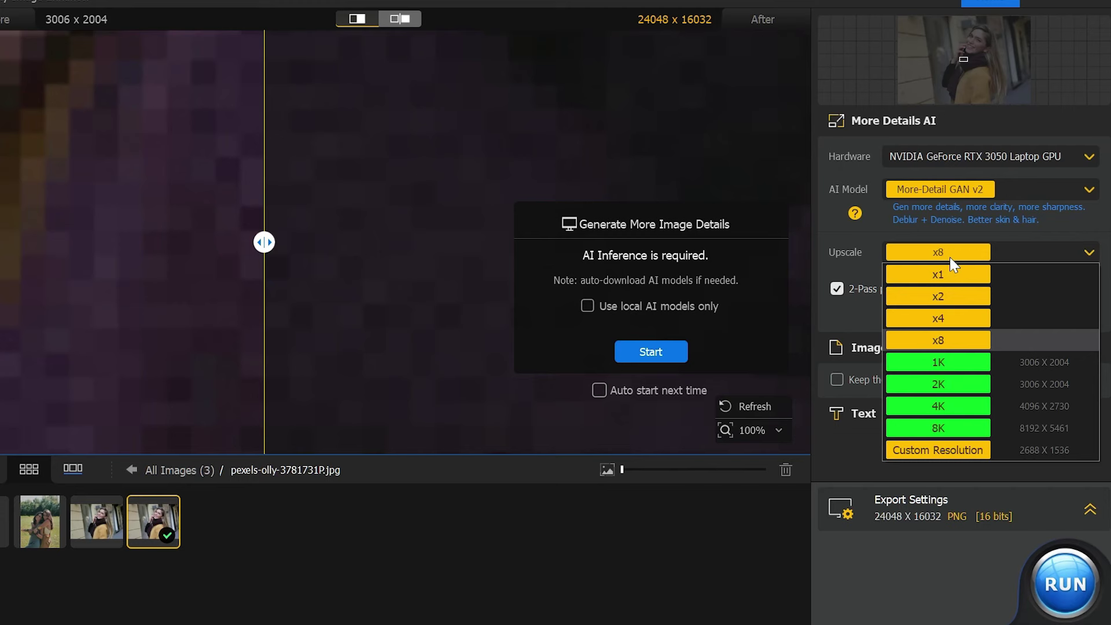
{"action": "left_click", "coordinate": [946, 427]}
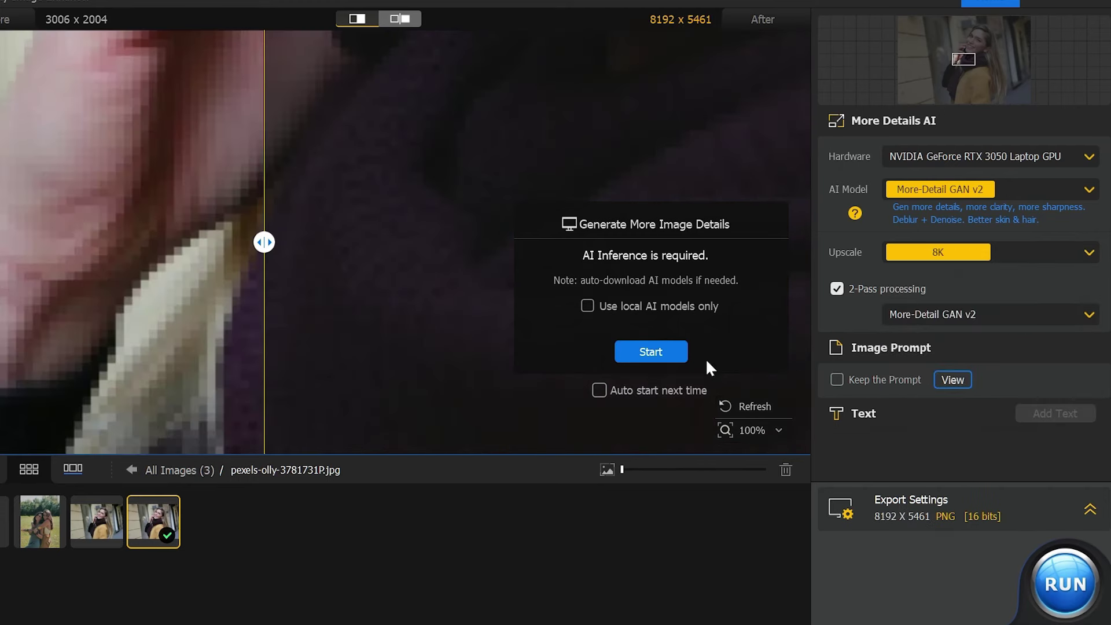
{"action": "left_click", "coordinate": [649, 351]}
{"action": "scroll", "coordinate": [464, 283], "scroll_direction": "down", "scroll_amount": 2}
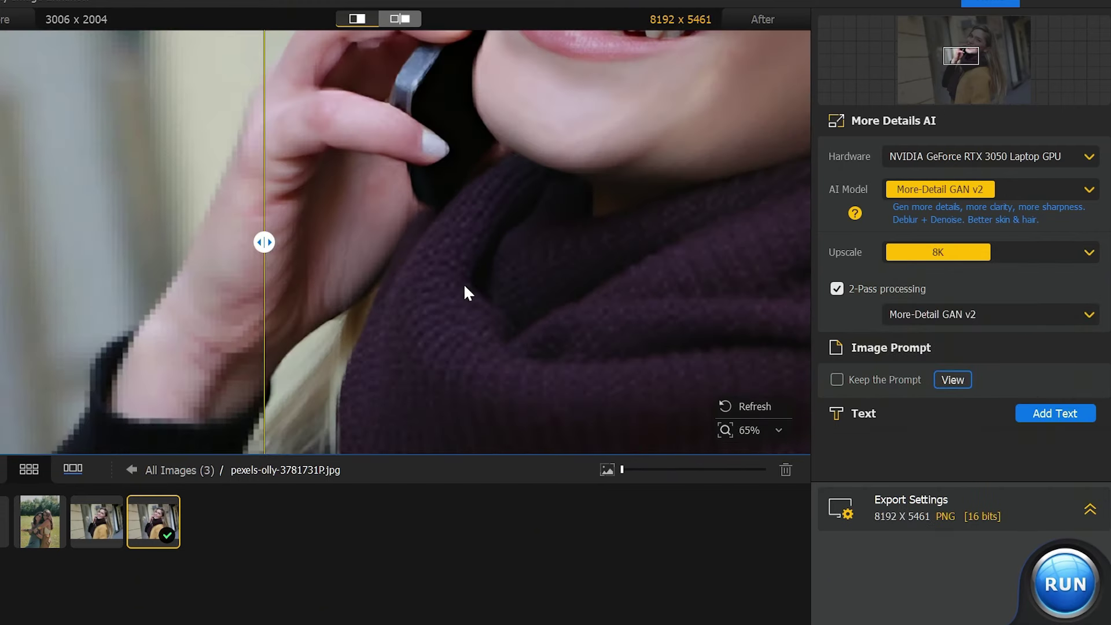
Compare the 8K result on the hand, scarf, sweater and collar
{"action": "left_click_drag", "start_coordinate": [464, 286], "coordinate": [278, 199]}
{"action": "mouse_move", "coordinate": [264, 243]}
{"action": "left_mouse_down"}
{"action": "mouse_move", "coordinate": [600, 243]}
{"action": "mouse_move", "coordinate": [5, 242]}
{"action": "mouse_move", "coordinate": [560, 242]}
{"action": "left_mouse_up"}
{"action": "scroll", "coordinate": [220, 211], "scroll_direction": "down", "scroll_amount": 2}
{"action": "mouse_move", "coordinate": [221, 211]}
{"action": "left_mouse_down"}
{"action": "mouse_move", "coordinate": [427, 181]}
{"action": "mouse_move", "coordinate": [436, 304]}
{"action": "left_mouse_up"}
{"action": "scroll", "coordinate": [428, 181], "scroll_direction": "up", "scroll_amount": 1}
{"action": "mouse_move", "coordinate": [588, 243]}
{"action": "left_mouse_down"}
{"action": "mouse_move", "coordinate": [5, 243]}
{"action": "mouse_move", "coordinate": [769, 252]}
{"action": "mouse_move", "coordinate": [60, 264]}
{"action": "mouse_move", "coordinate": [422, 280]}
{"action": "mouse_move", "coordinate": [5, 261]}
{"action": "left_mouse_up"}
{"action": "left_click_drag", "start_coordinate": [194, 257], "coordinate": [531, 310]}
{"action": "scroll", "coordinate": [531, 310], "scroll_direction": "down", "scroll_amount": 5}
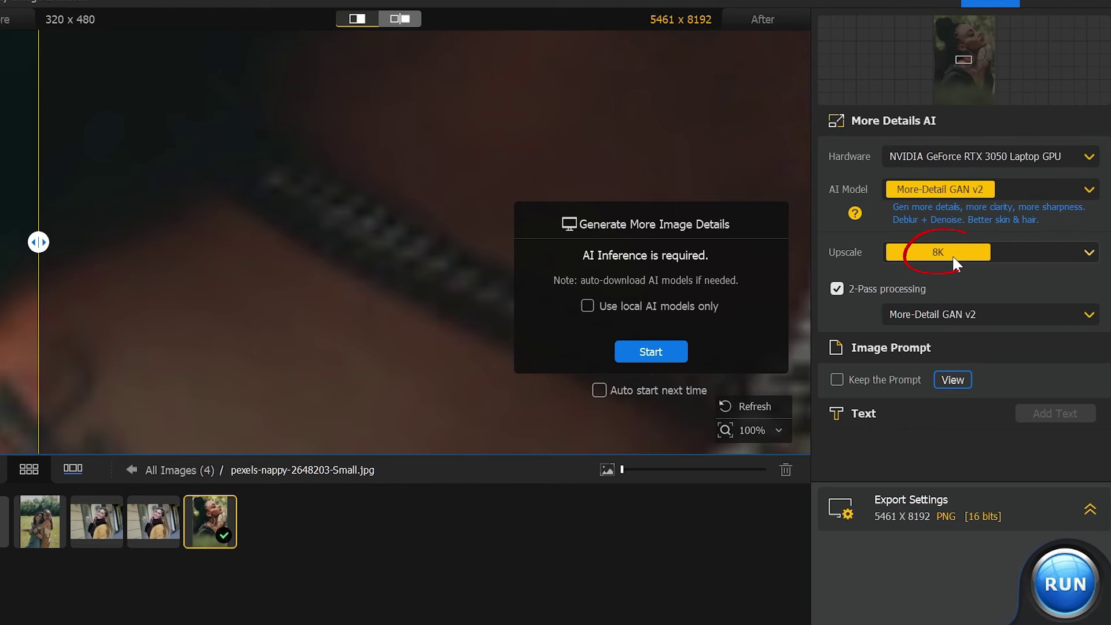
Enhance the 320 x 480 portrait and compare it with the original across the image
{"action": "left_click", "coordinate": [683, 352]}
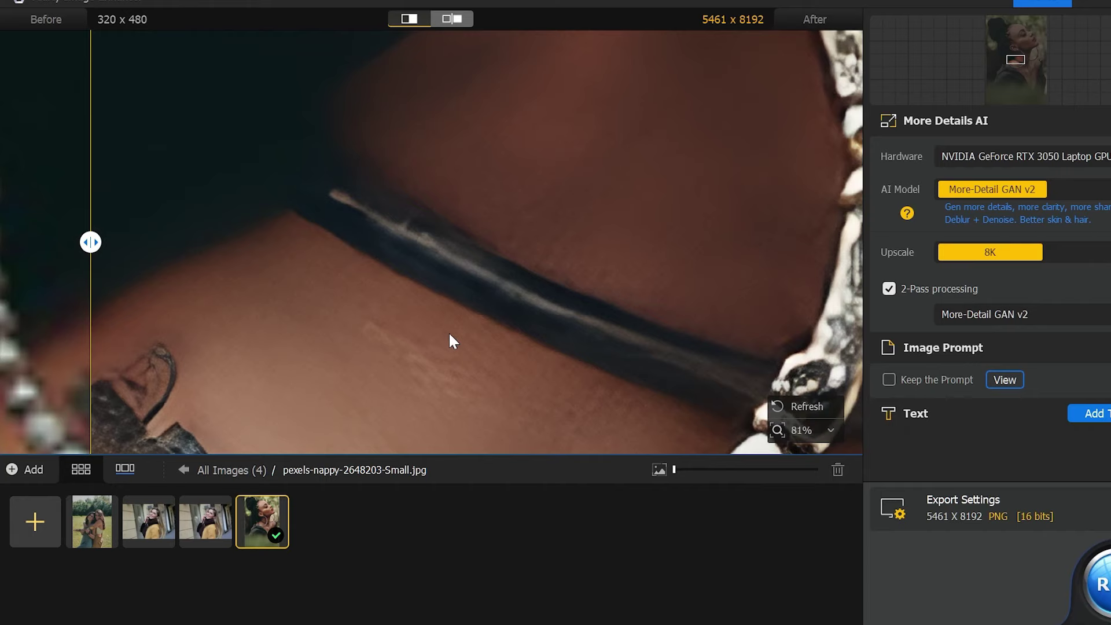
{"action": "scroll", "coordinate": [449, 340], "scroll_direction": "down", "scroll_amount": 3}
{"action": "scroll", "coordinate": [377, 154], "scroll_direction": "down", "scroll_amount": 2}
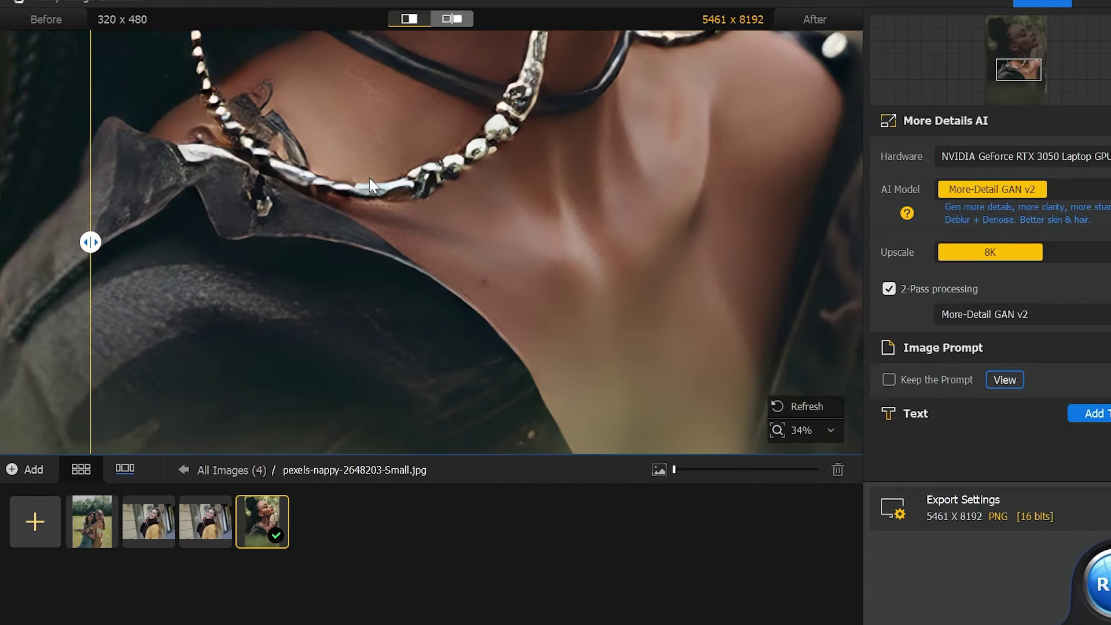
{"action": "scroll", "coordinate": [370, 178], "scroll_direction": "down", "scroll_amount": 2}
{"action": "scroll", "coordinate": [369, 164], "scroll_direction": "down", "scroll_amount": 3}
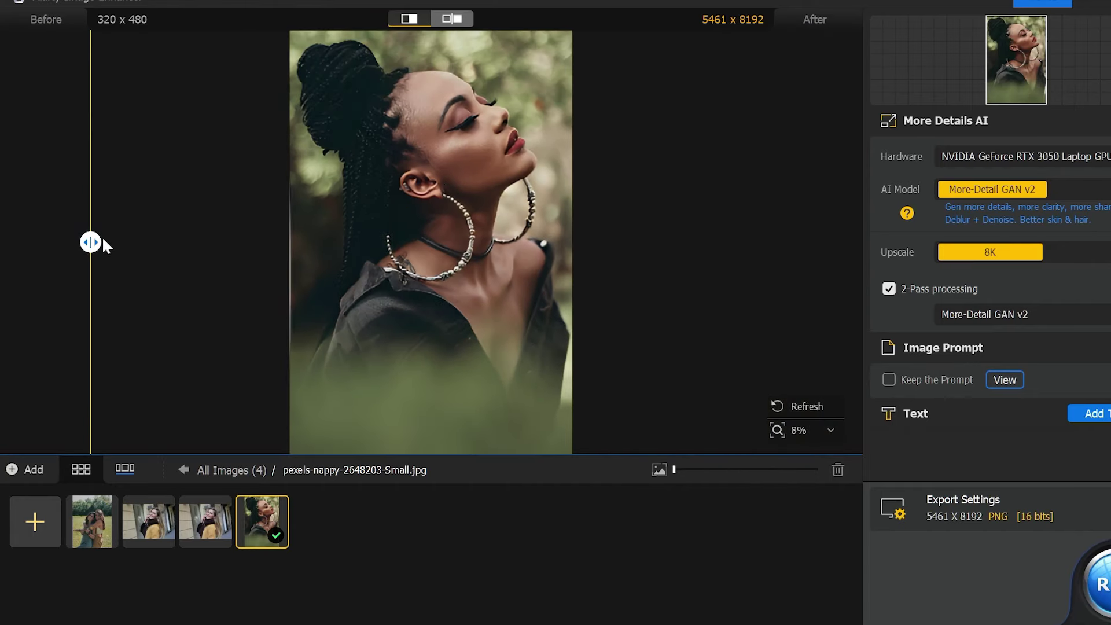
{"action": "left_click_drag", "start_coordinate": [91, 243], "coordinate": [536, 247]}
{"action": "mouse_move", "coordinate": [719, 246]}
{"action": "left_mouse_down"}
{"action": "mouse_move", "coordinate": [228, 242]}
{"action": "mouse_move", "coordinate": [818, 241]}
{"action": "mouse_move", "coordinate": [411, 240]}
{"action": "mouse_move", "coordinate": [22, 267]}
{"action": "mouse_move", "coordinate": [773, 268]}
{"action": "mouse_move", "coordinate": [674, 278]}
{"action": "mouse_move", "coordinate": [79, 280]}
{"action": "mouse_move", "coordinate": [781, 241]}
{"action": "left_mouse_up"}
{"action": "scroll", "coordinate": [403, 275], "scroll_direction": "up", "scroll_amount": 2}
{"action": "scroll", "coordinate": [376, 291], "scroll_direction": "up", "scroll_amount": 3}
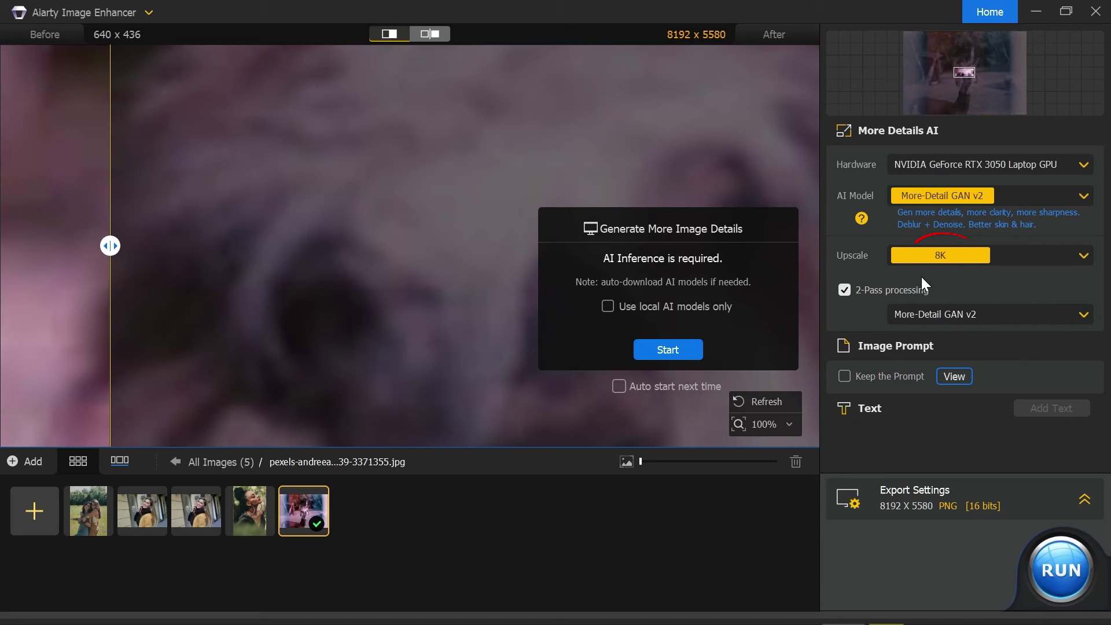
Run AI inference on the 640 x 436 llama photo for an 8192 x 5580 output
{"action": "left_click", "coordinate": [665, 350]}
{"action": "scroll", "coordinate": [446, 408], "scroll_direction": "up", "scroll_amount": 2}
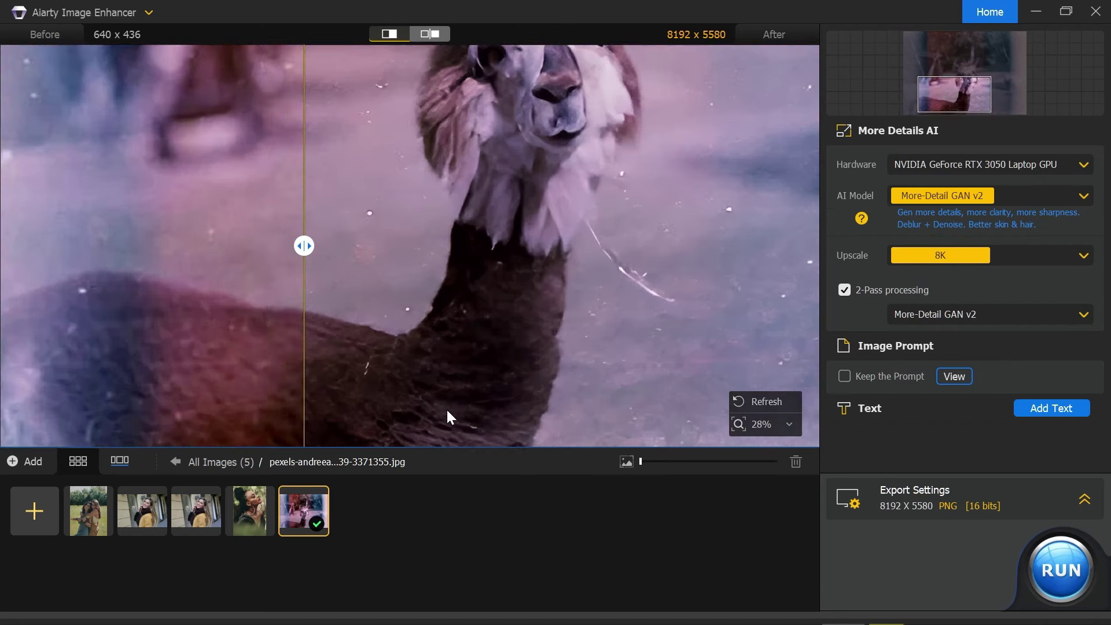
{"action": "scroll", "coordinate": [445, 345], "scroll_direction": "up", "scroll_amount": 2}
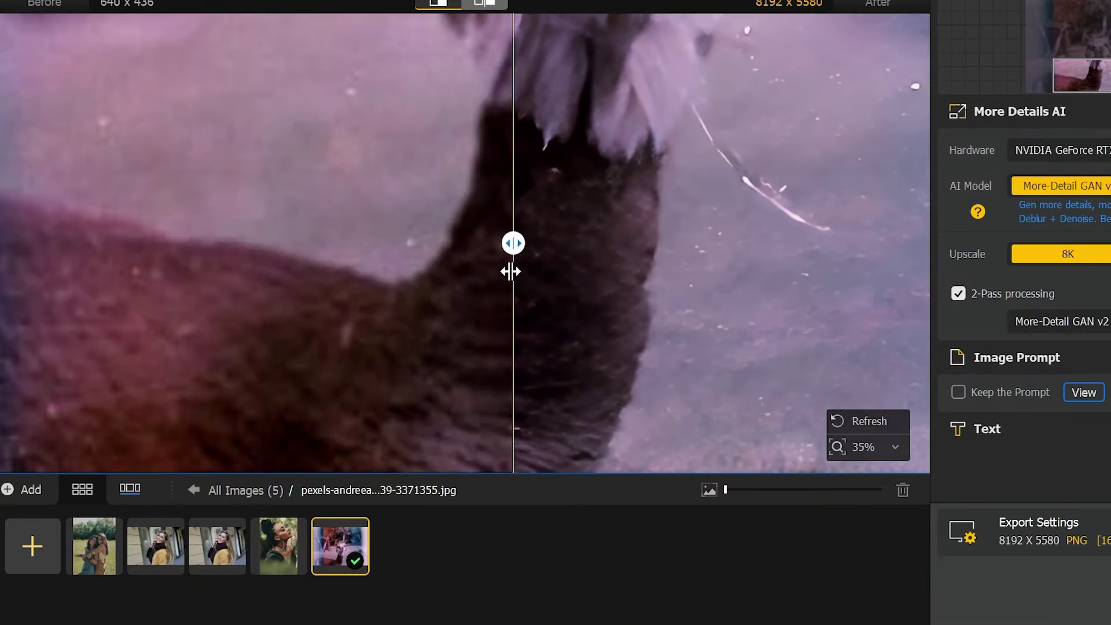
{"action": "scroll", "coordinate": [360, 281], "scroll_direction": "down", "scroll_amount": 2}
{"action": "scroll", "coordinate": [360, 281], "scroll_direction": "down", "scroll_amount": 2}
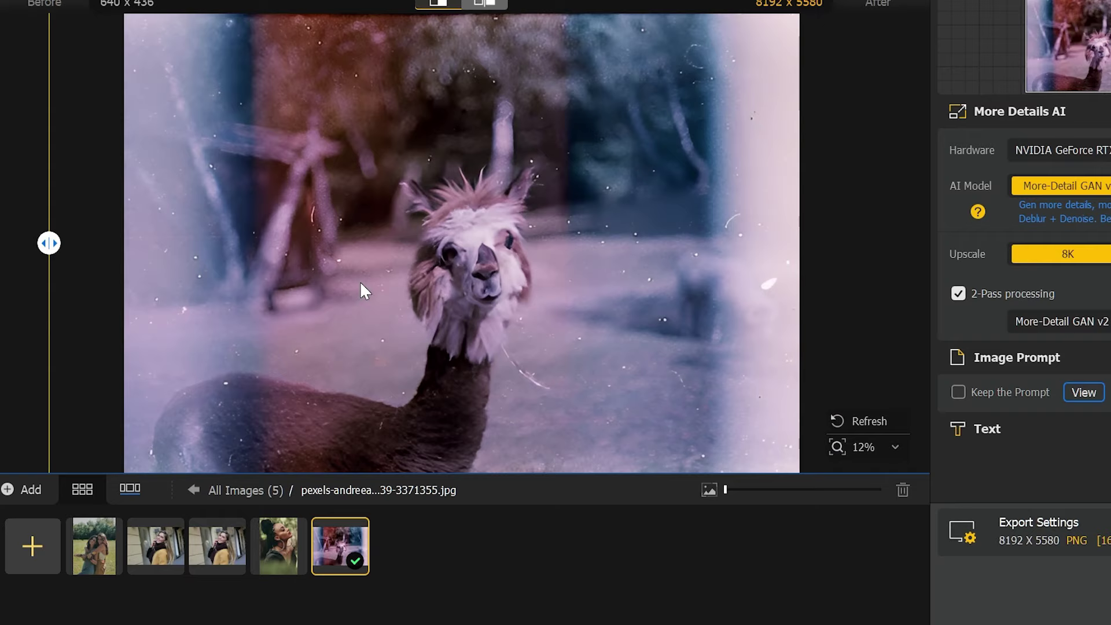